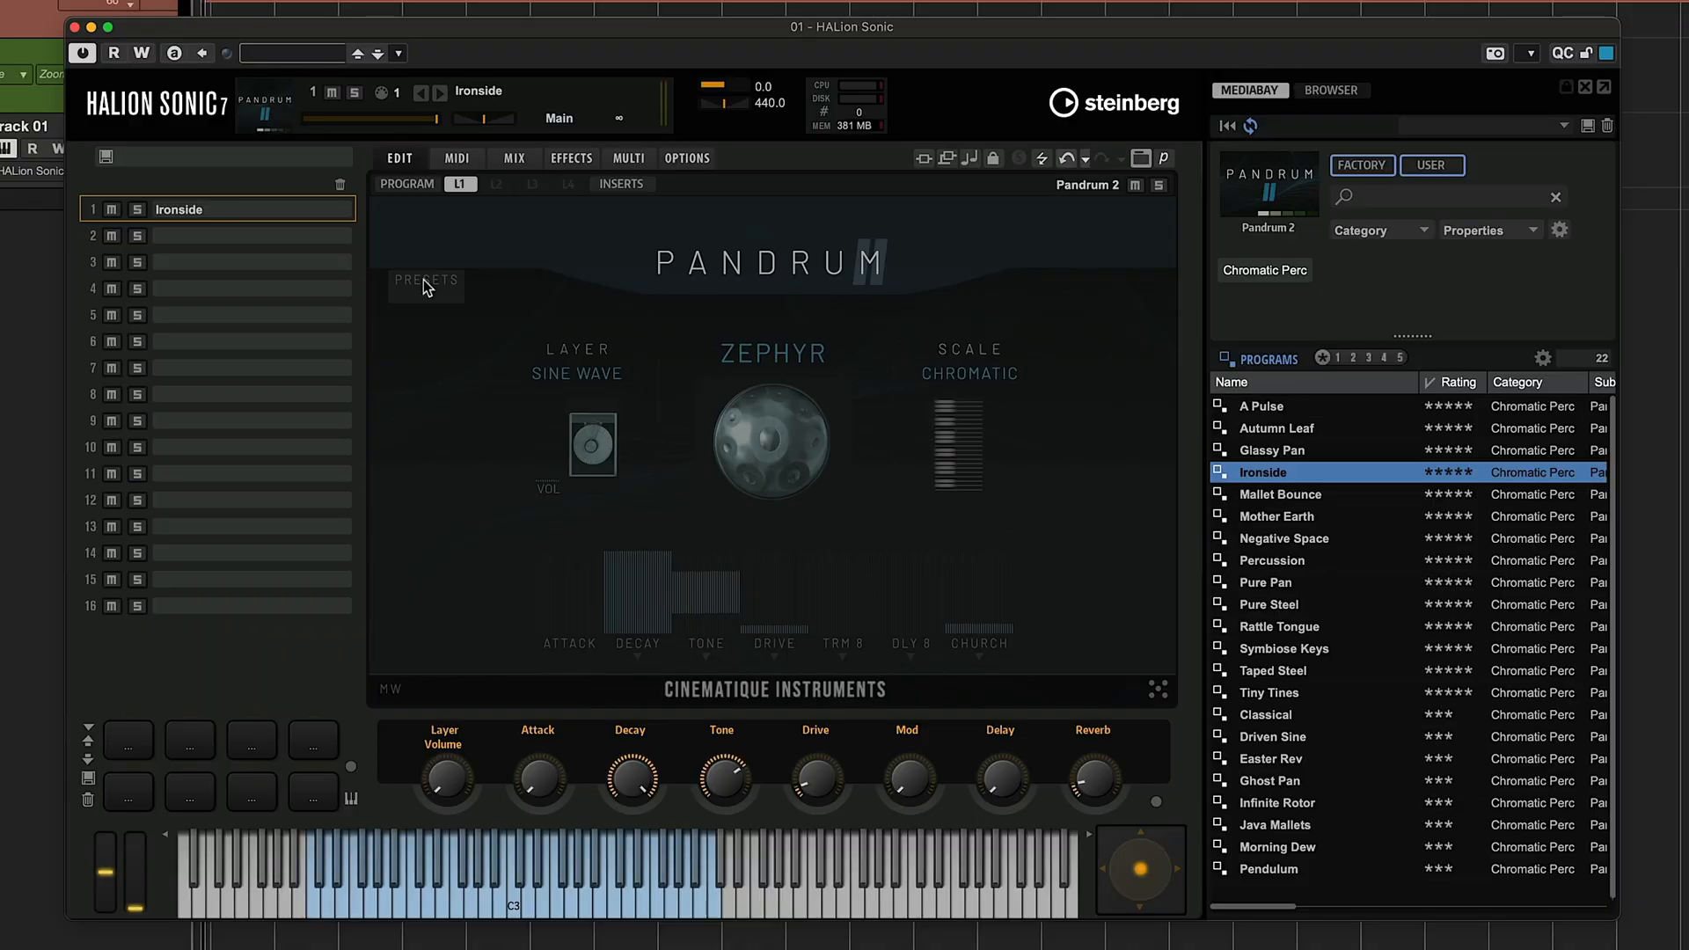
click(424, 280)
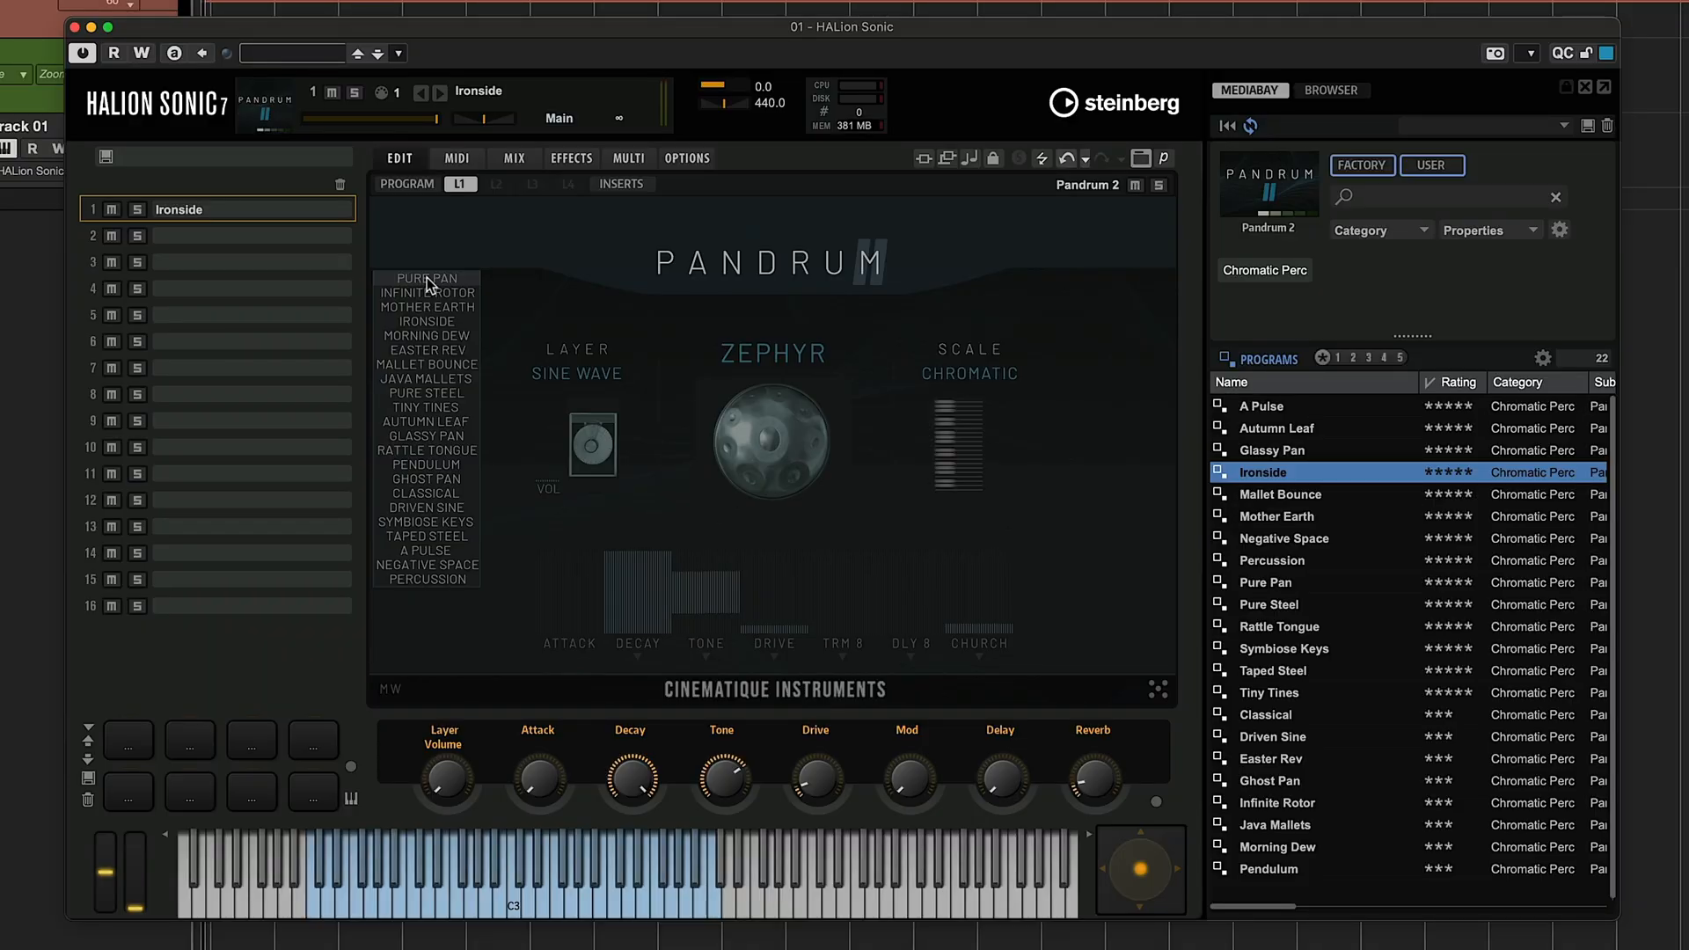
click(532, 247)
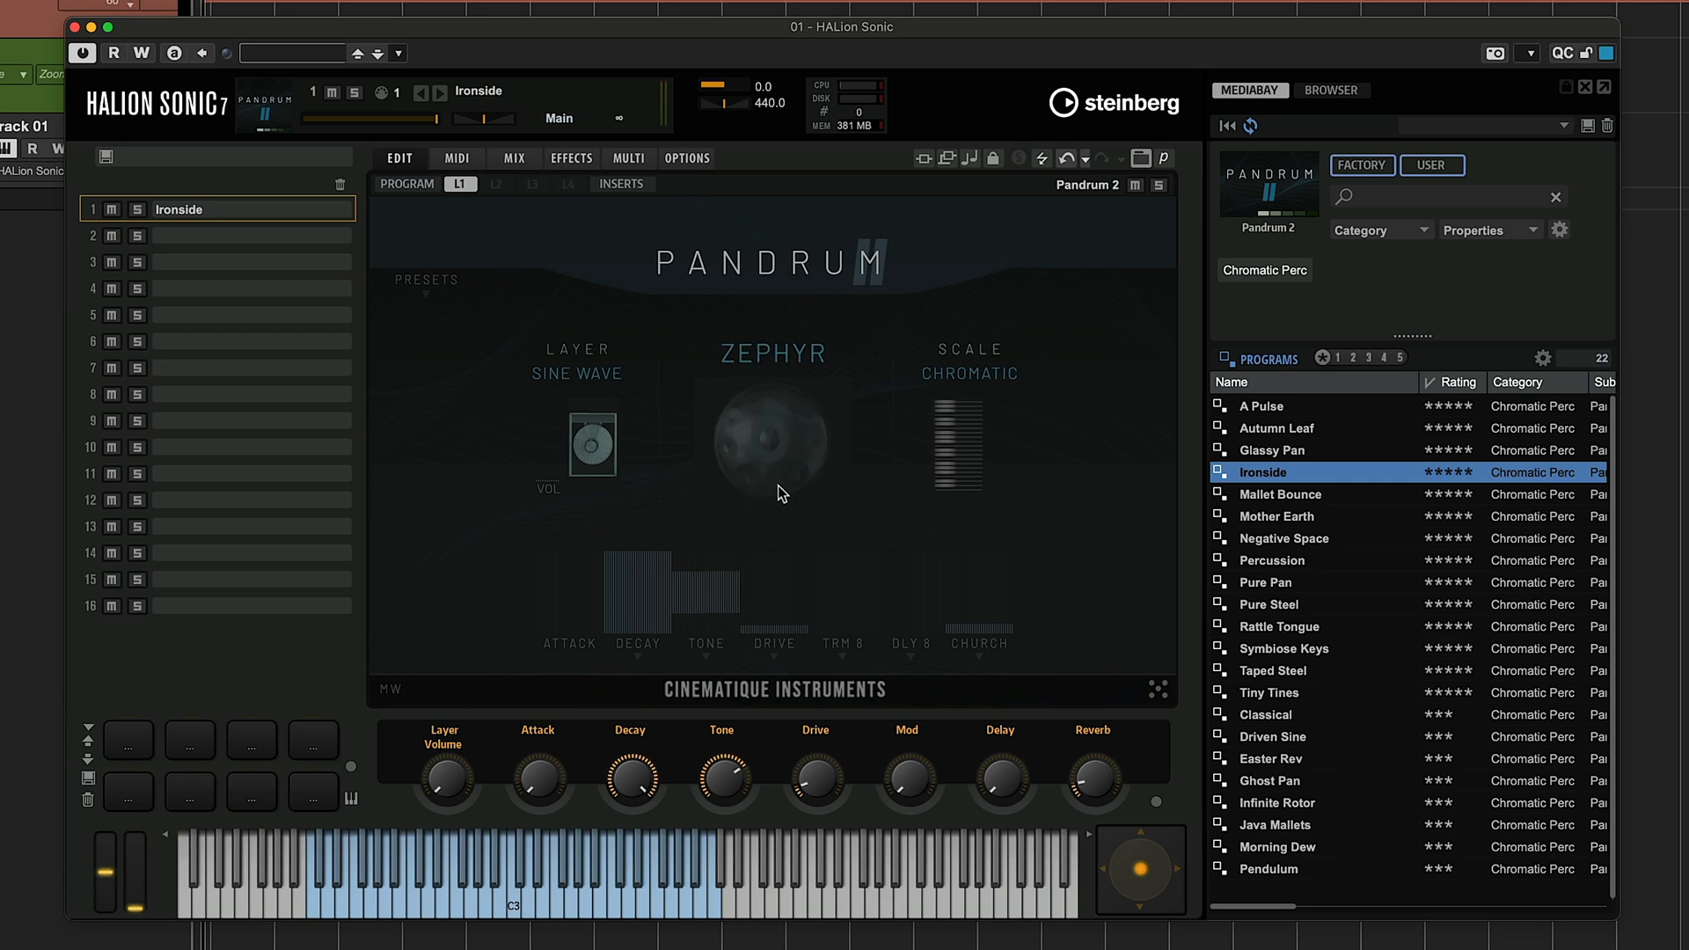
Audition the hand pans one after another, from Aya Sounds down to Zephyr, in the pan selection
click(783, 433)
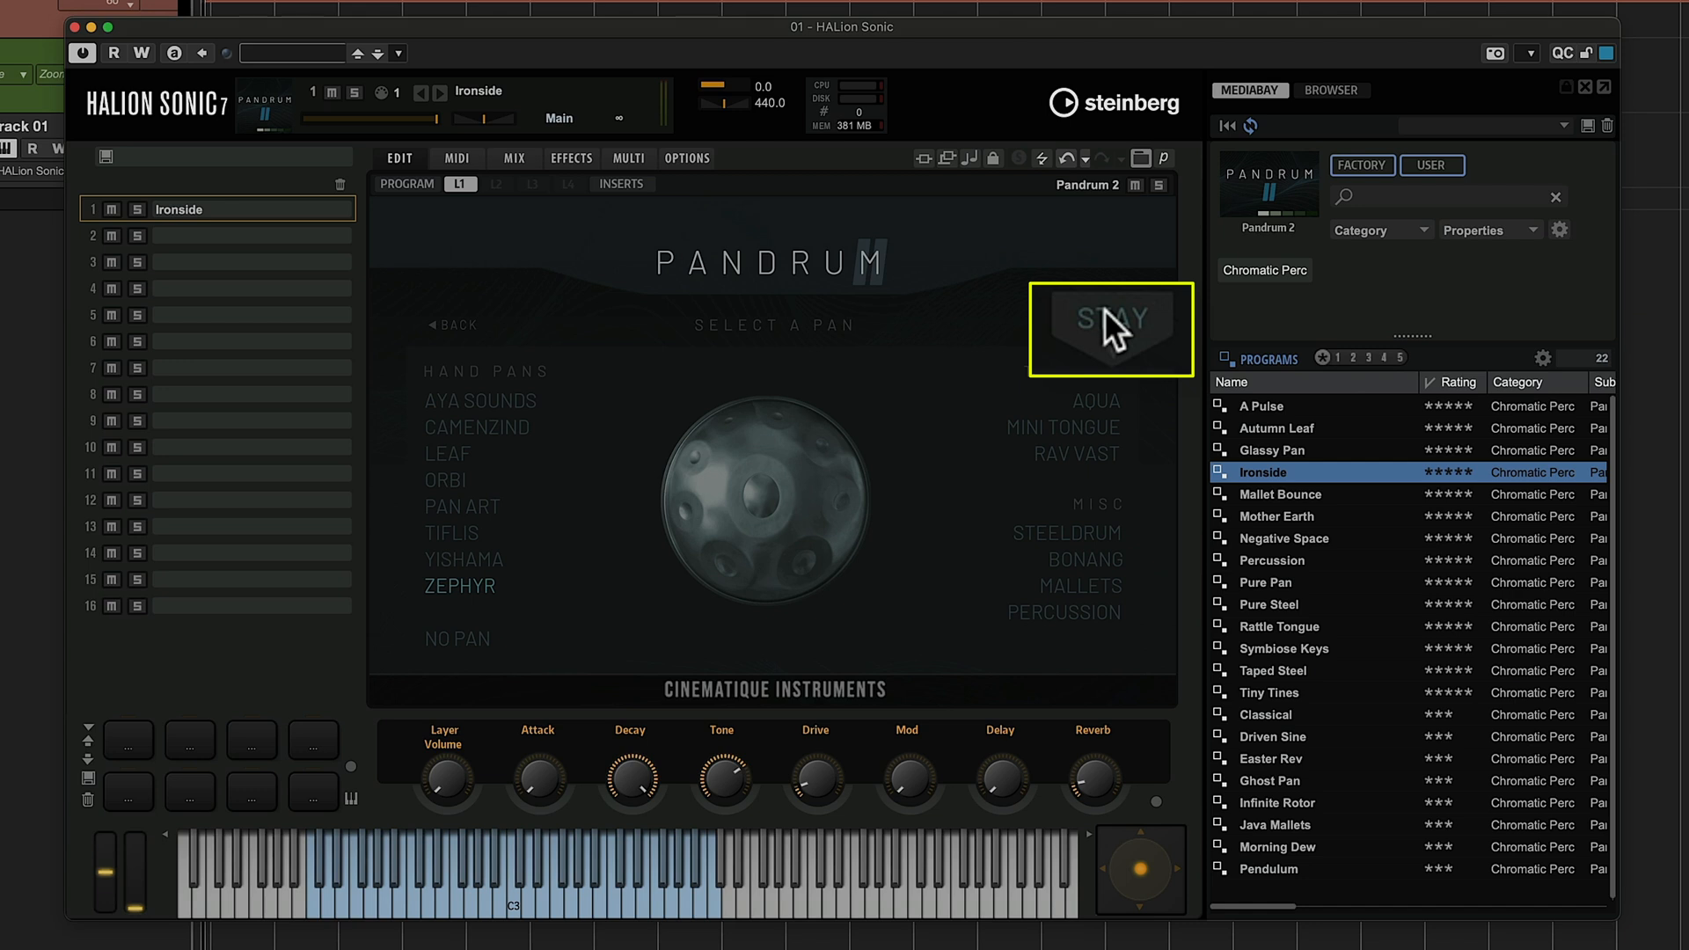
click(496, 397)
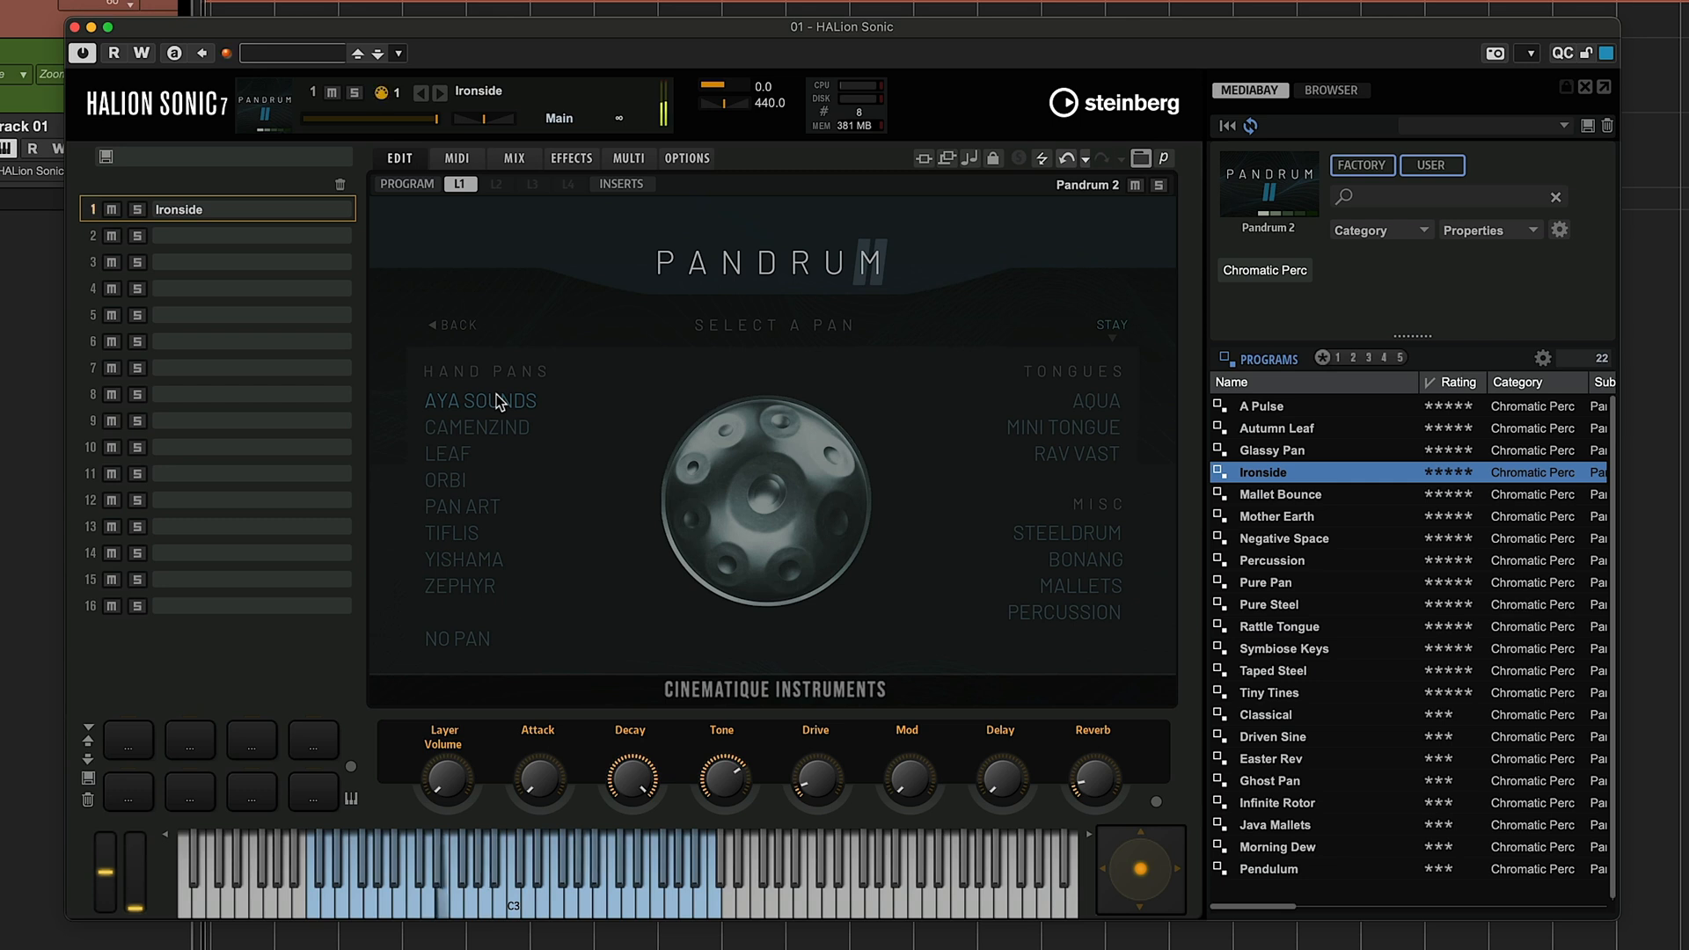
click(505, 430)
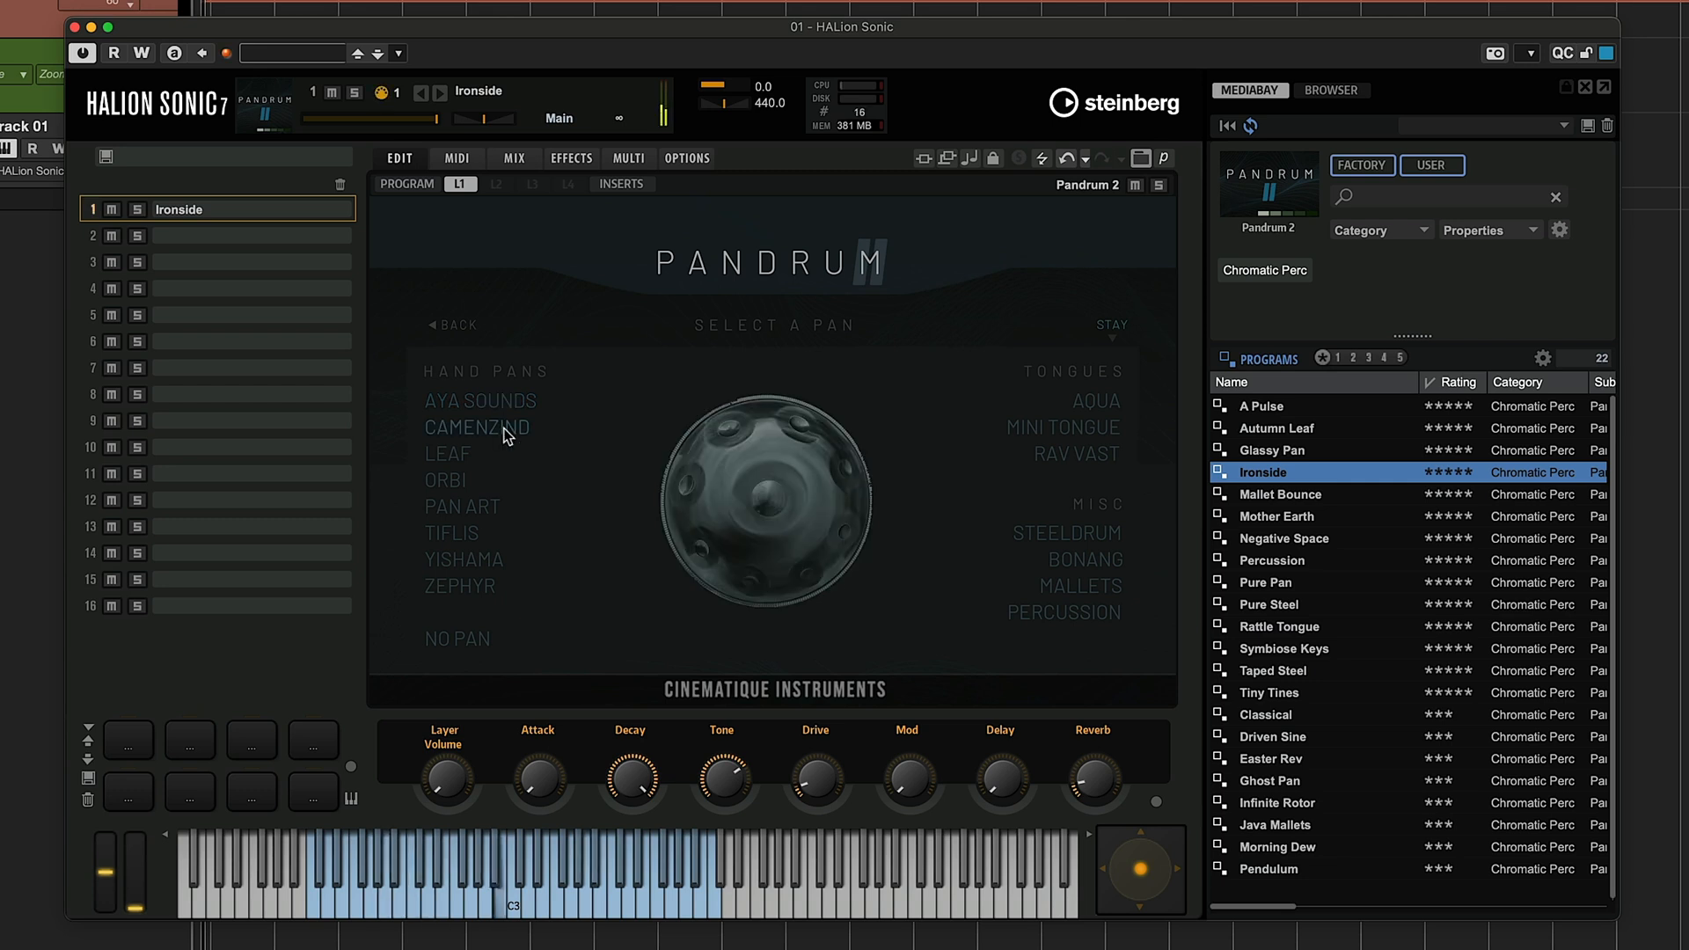
click(457, 453)
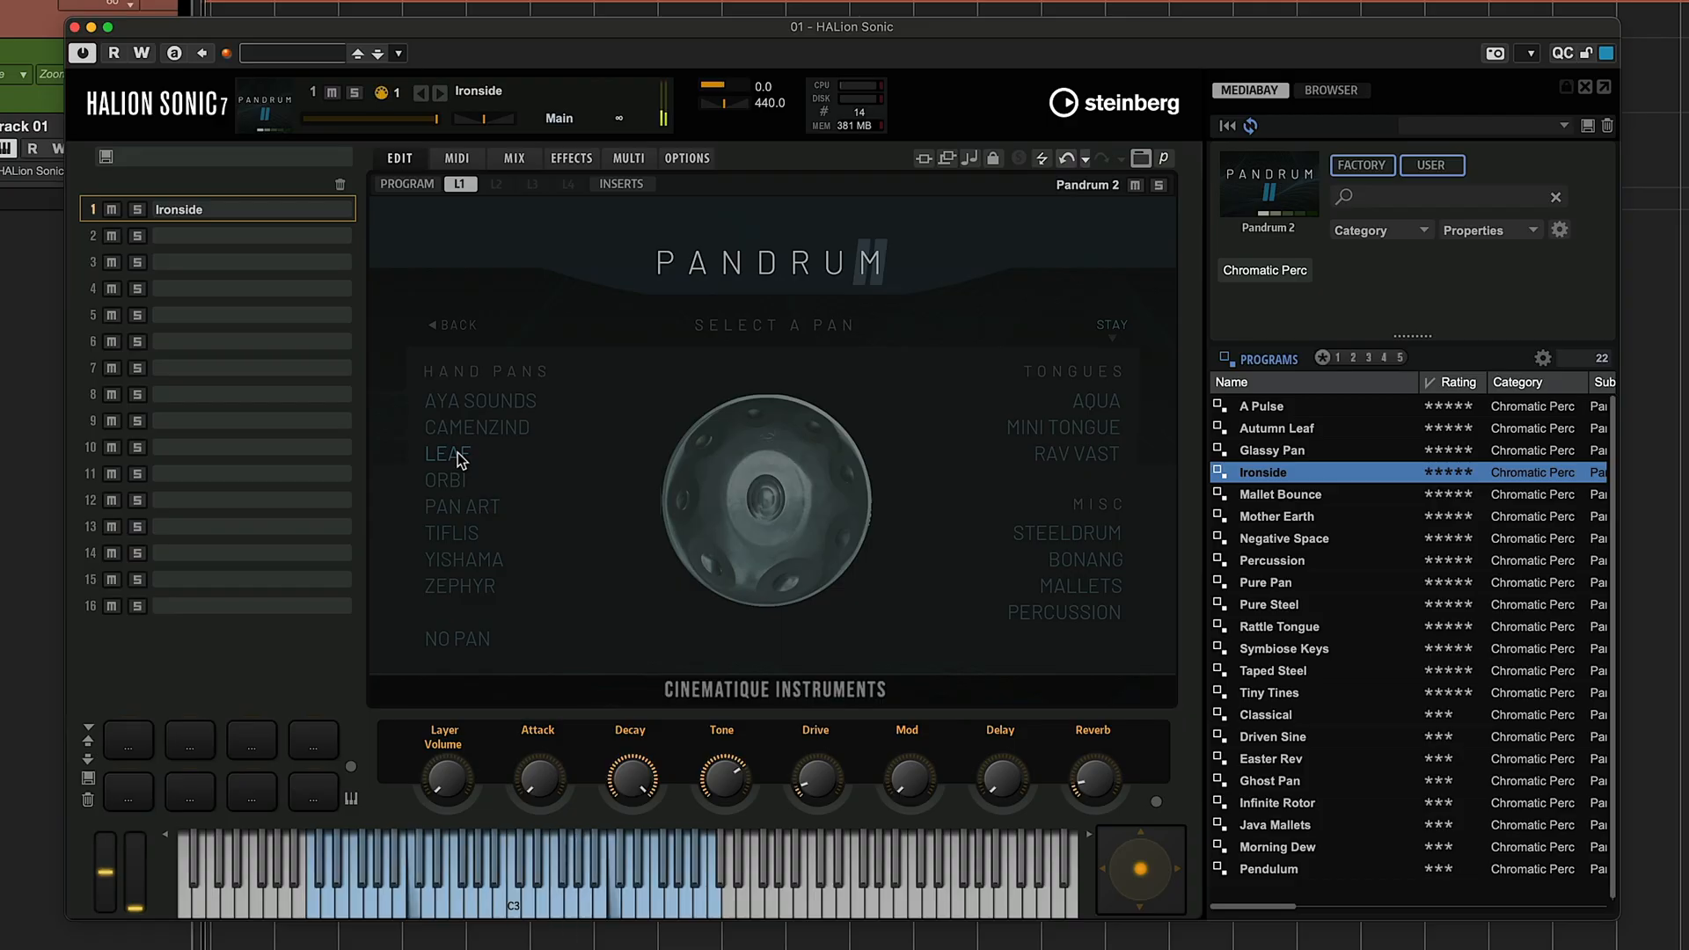
click(450, 490)
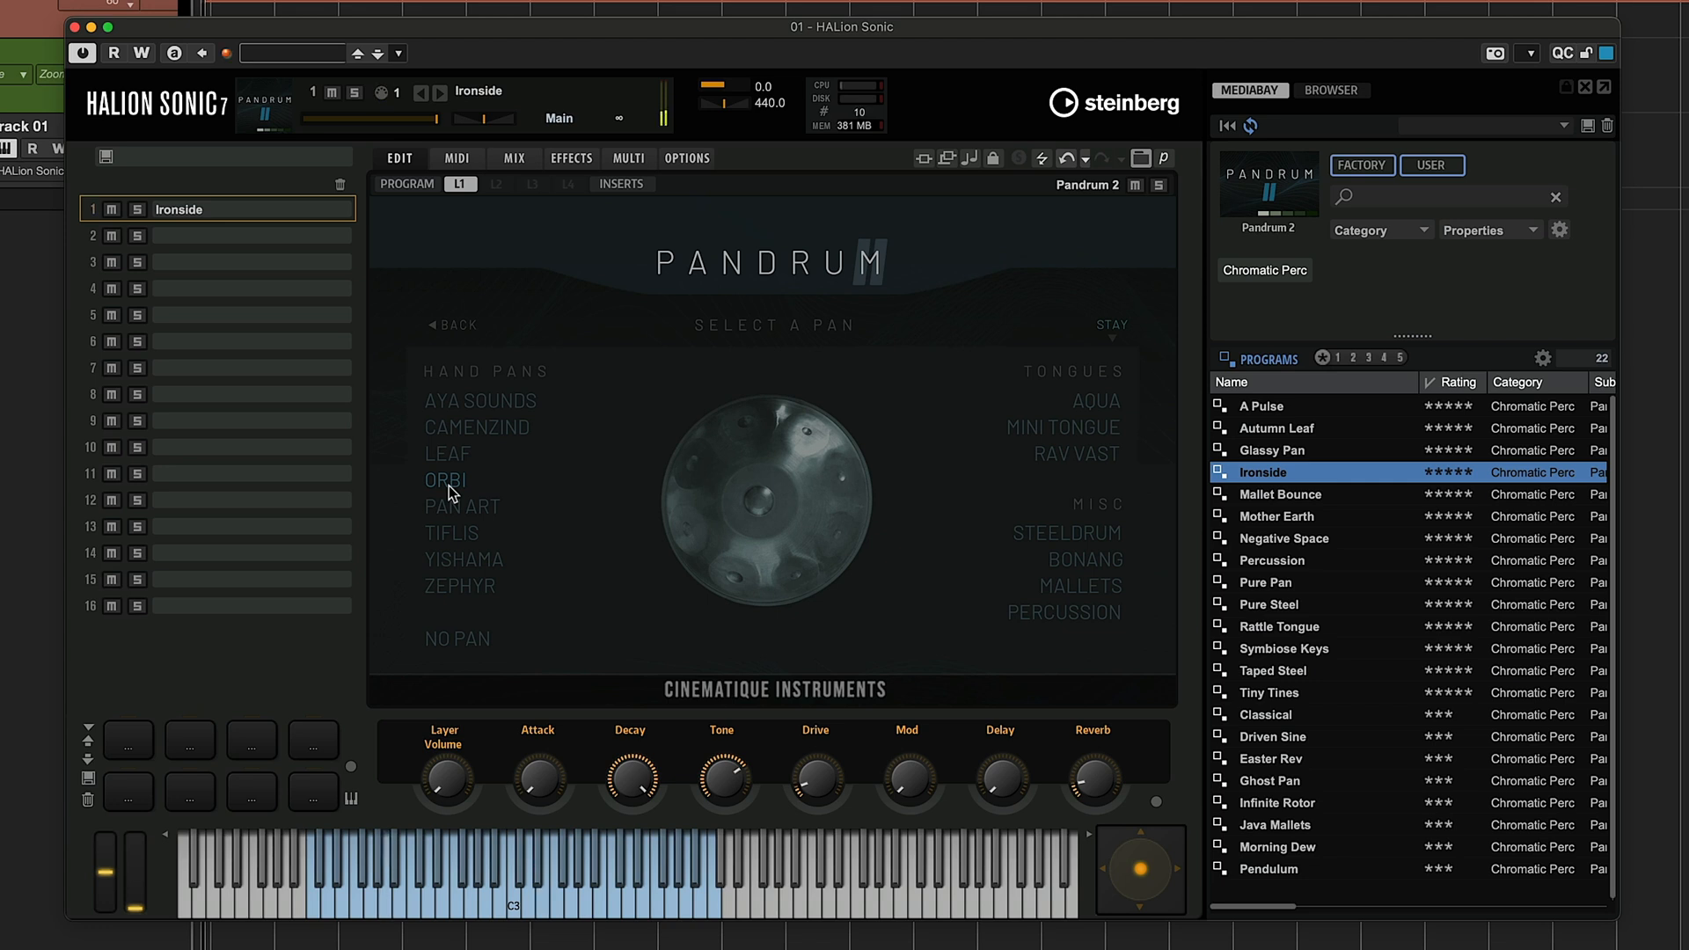
click(459, 506)
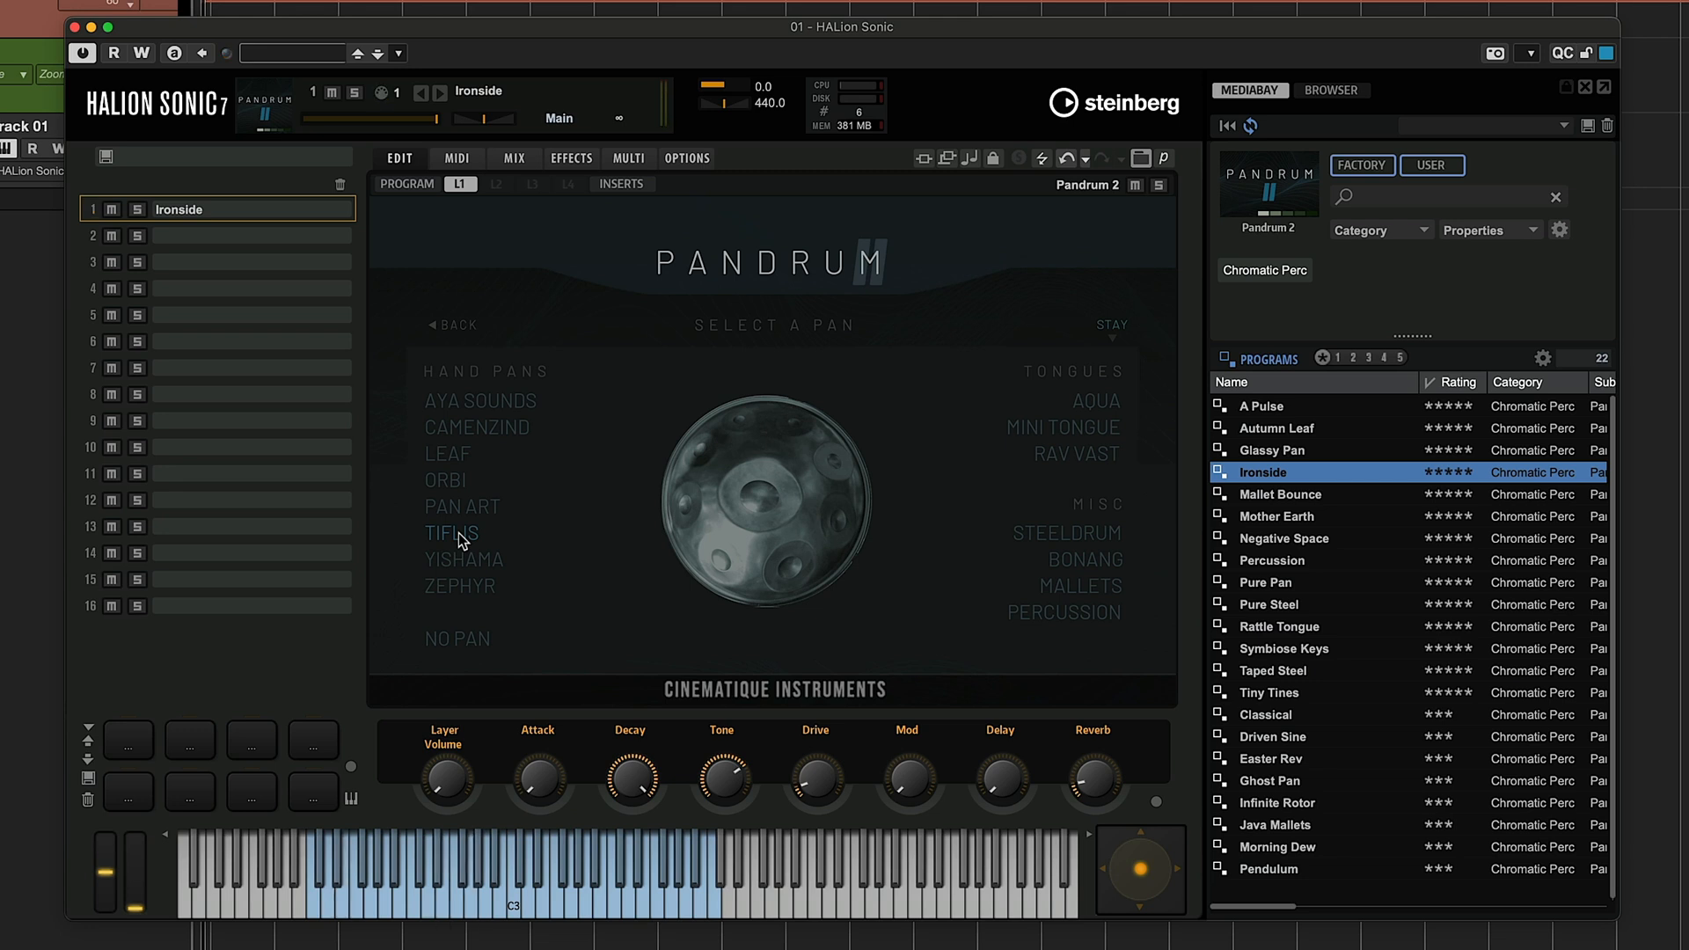
click(455, 567)
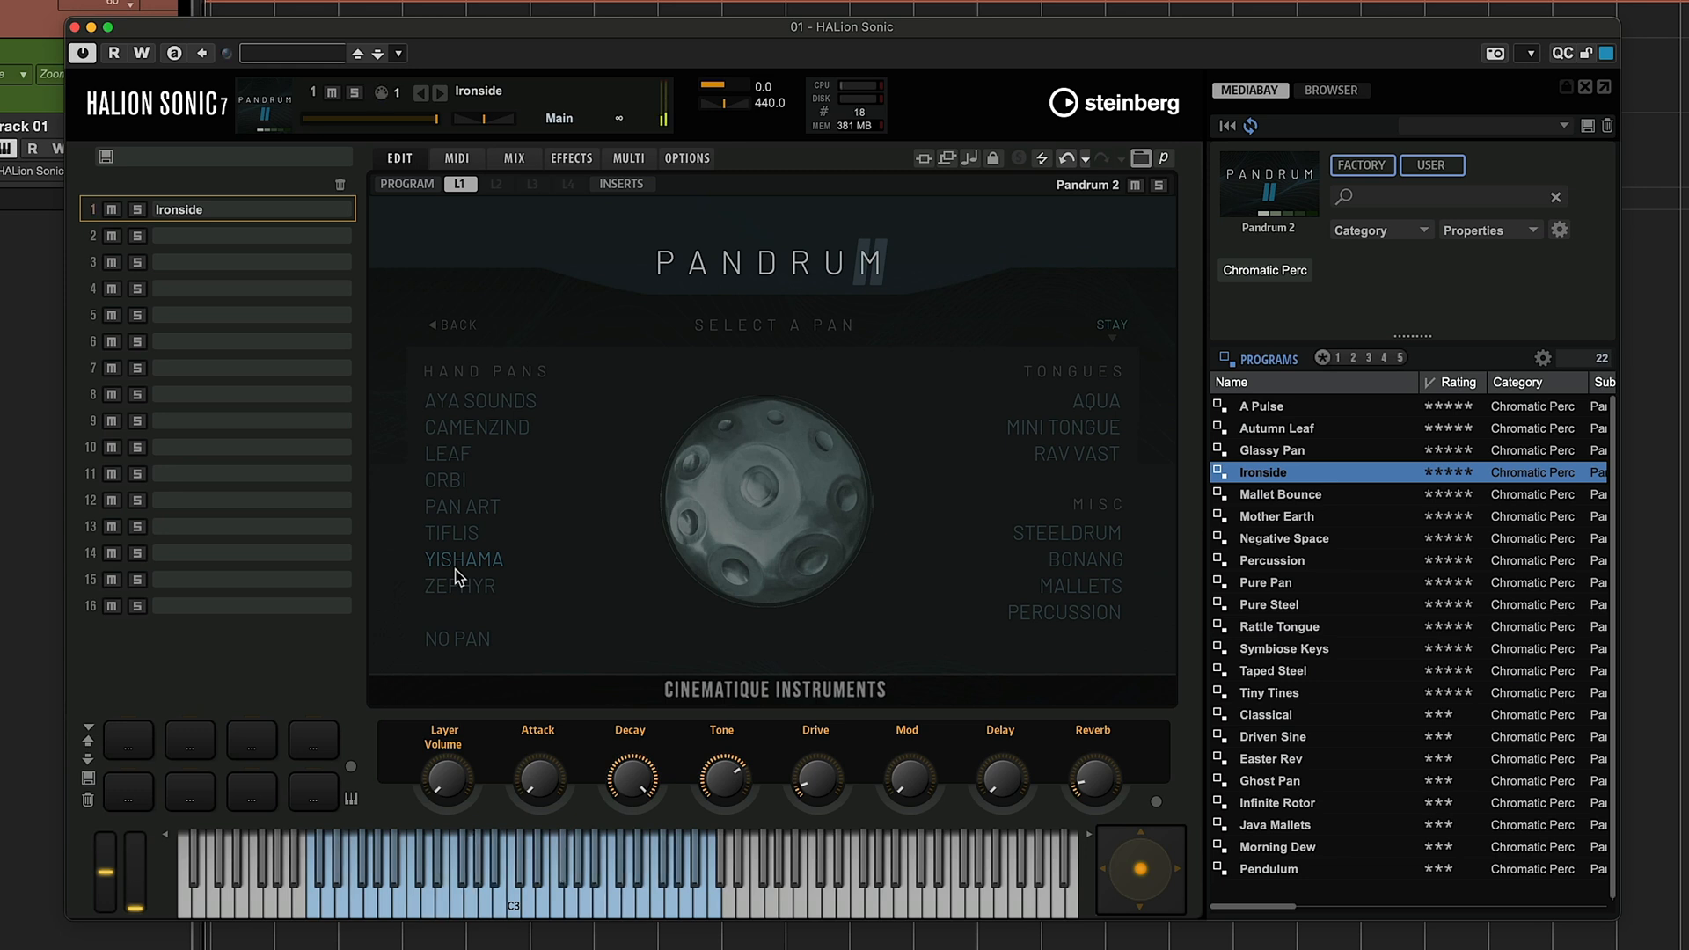
click(457, 584)
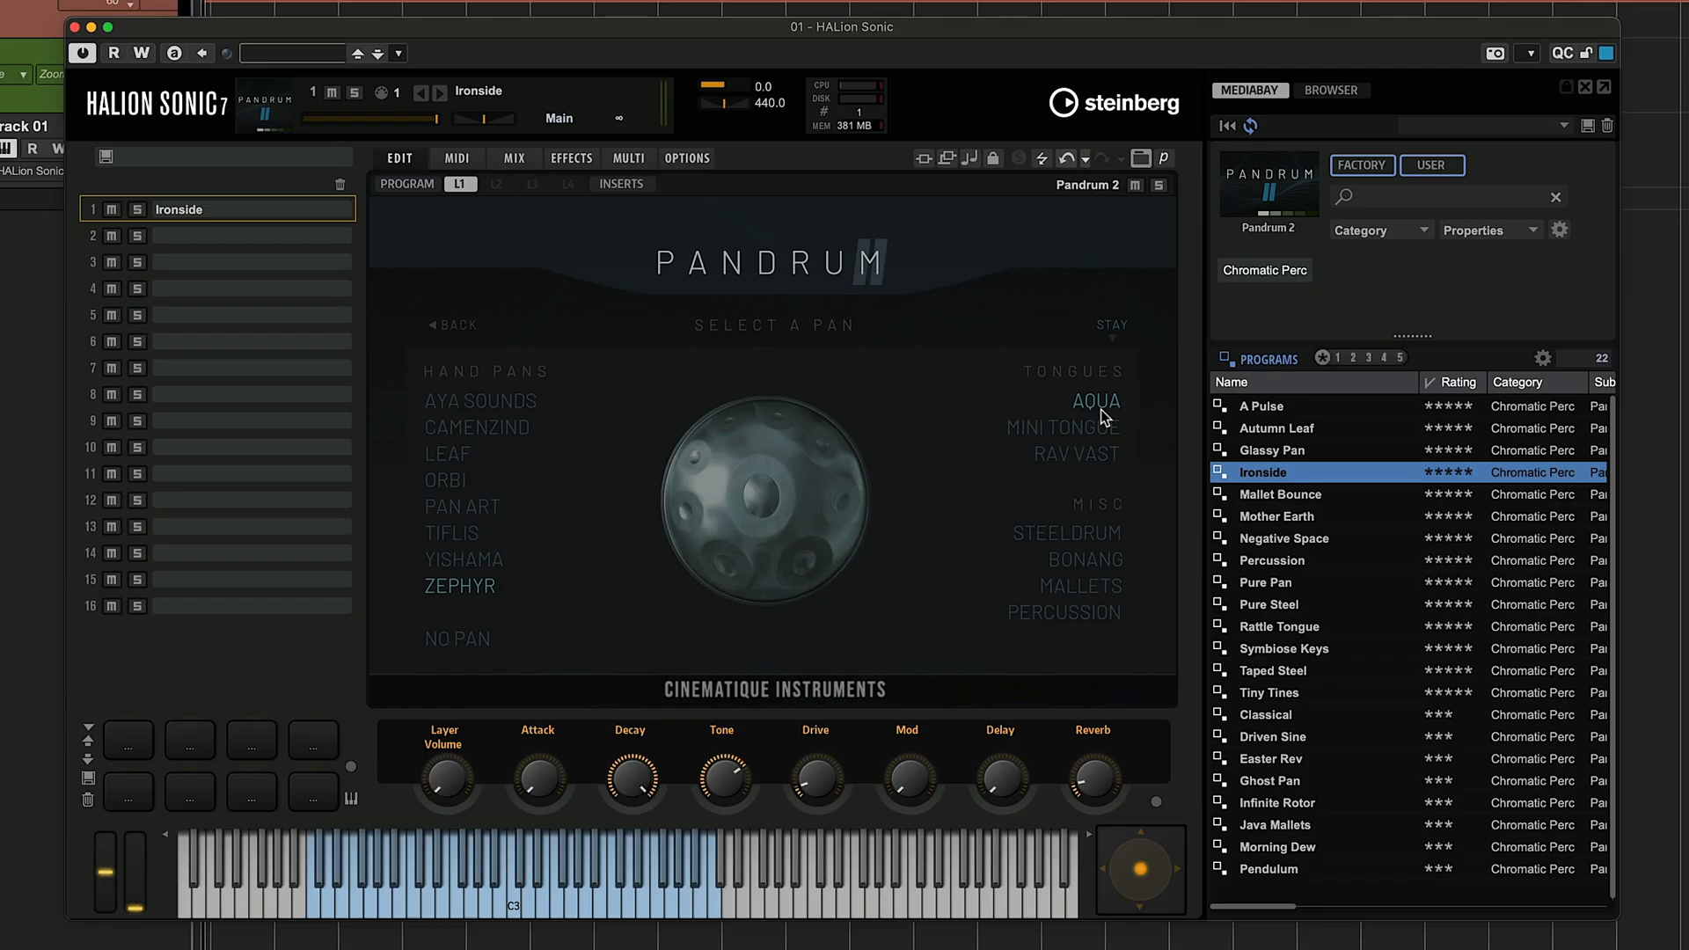
Audition the Aqua tongue drum and the miscellaneous Steeldrum, Bonang and Mallets instruments
click(1100, 409)
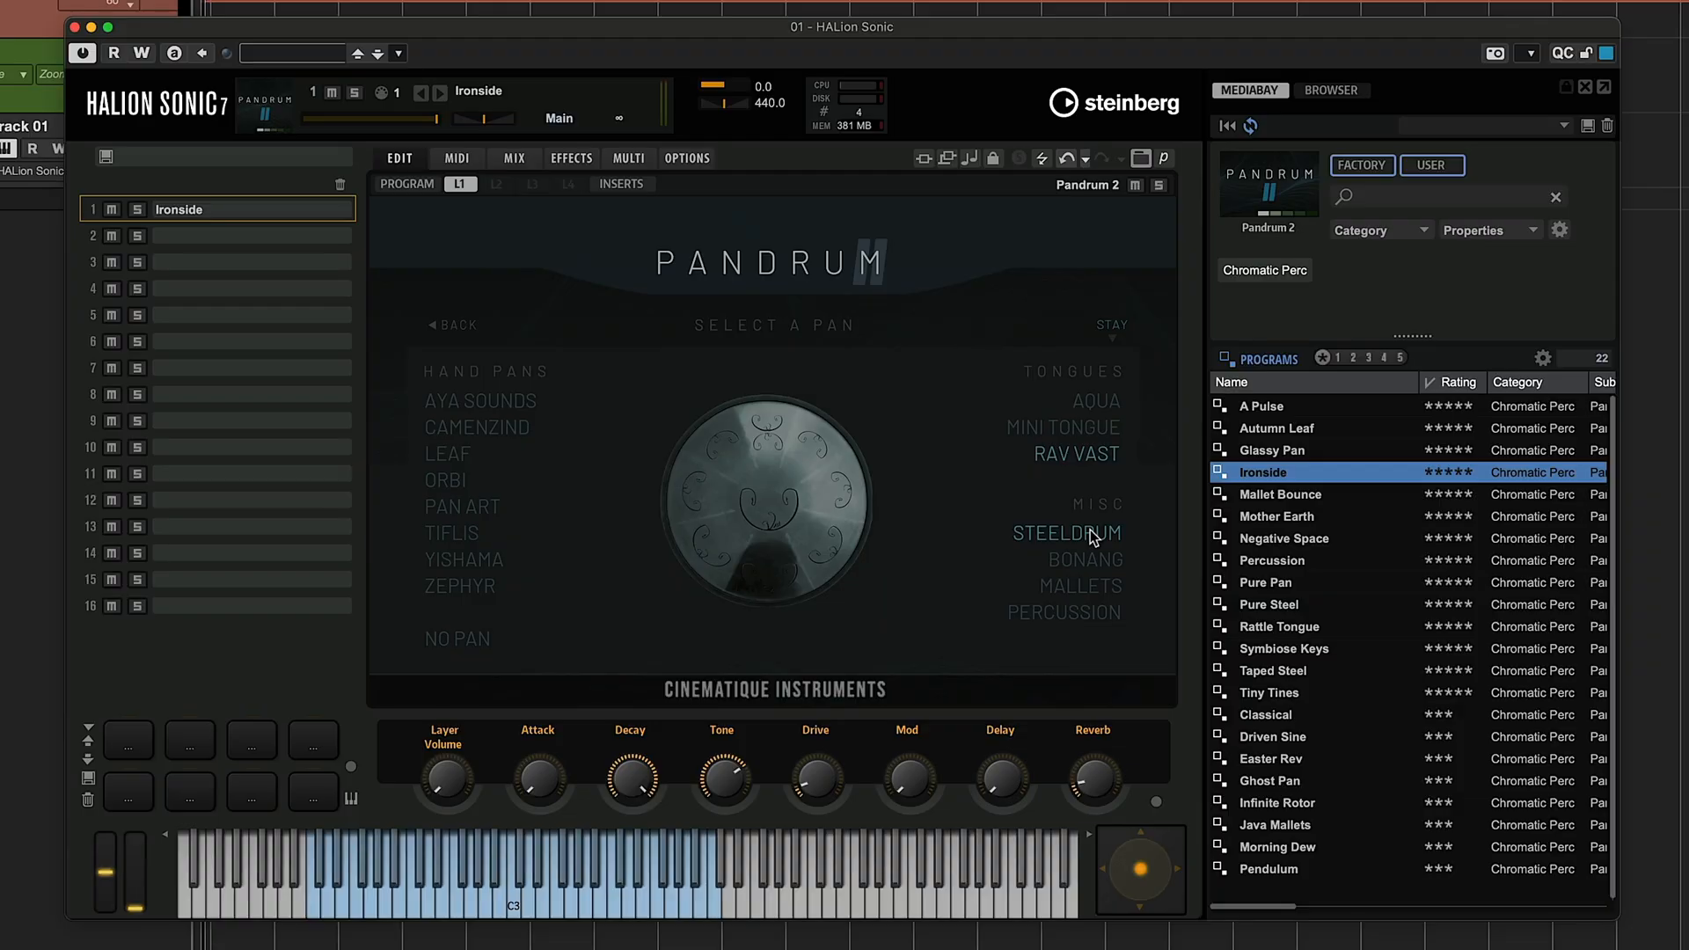
click(1090, 532)
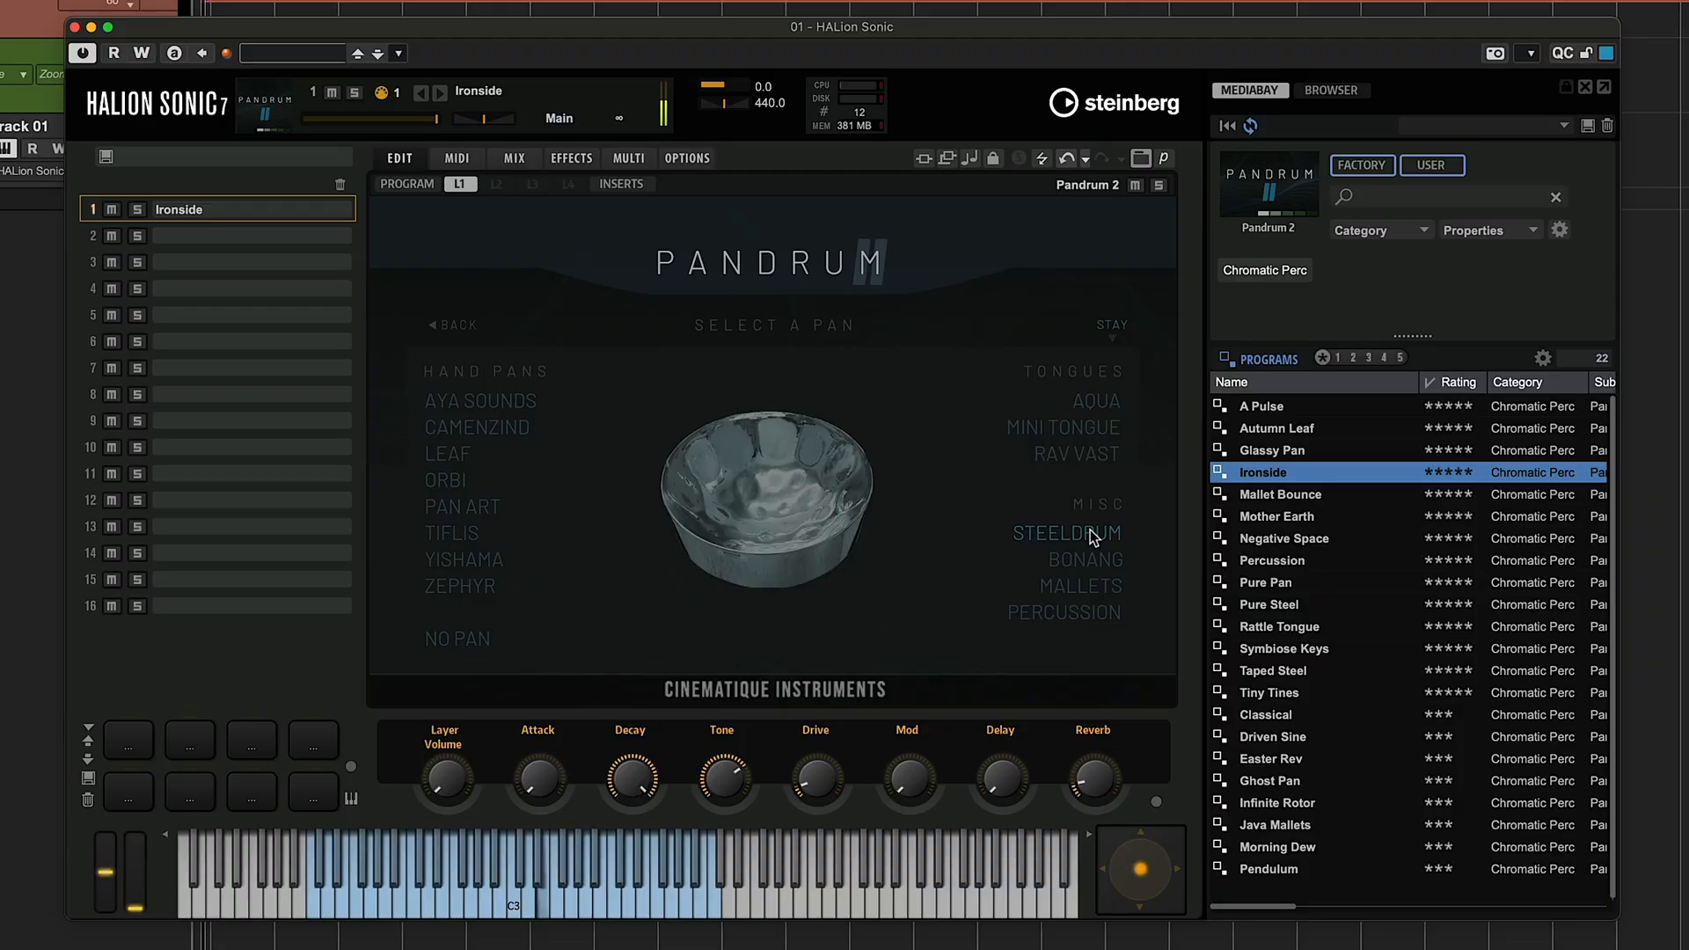
click(1079, 563)
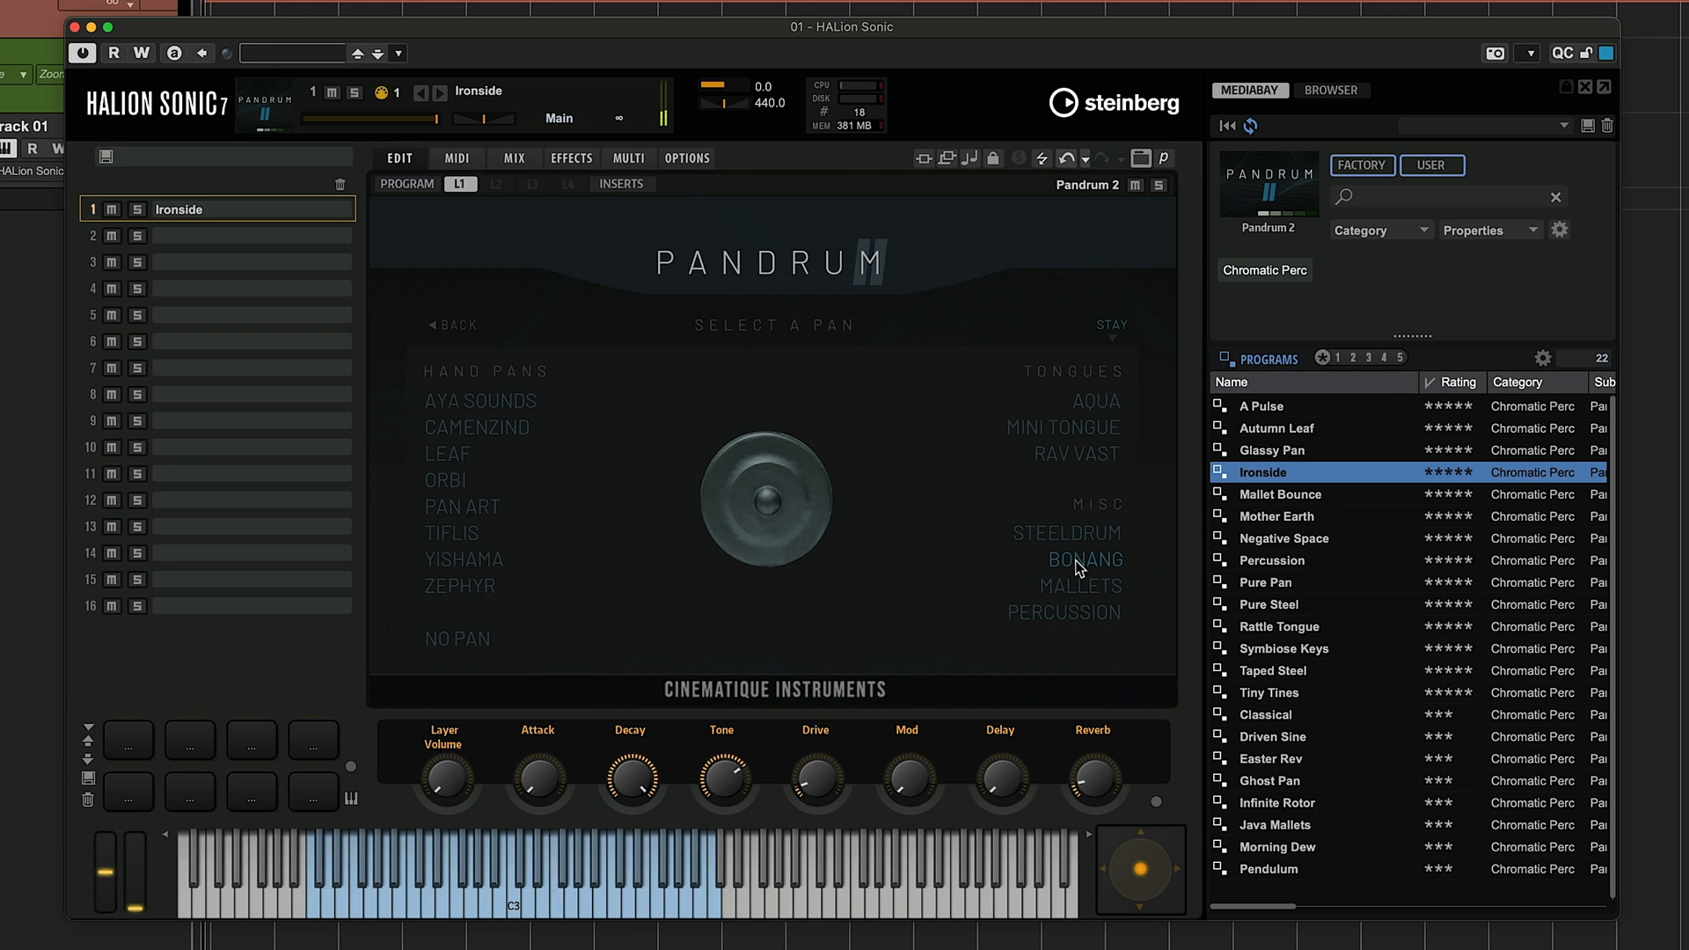
click(1087, 587)
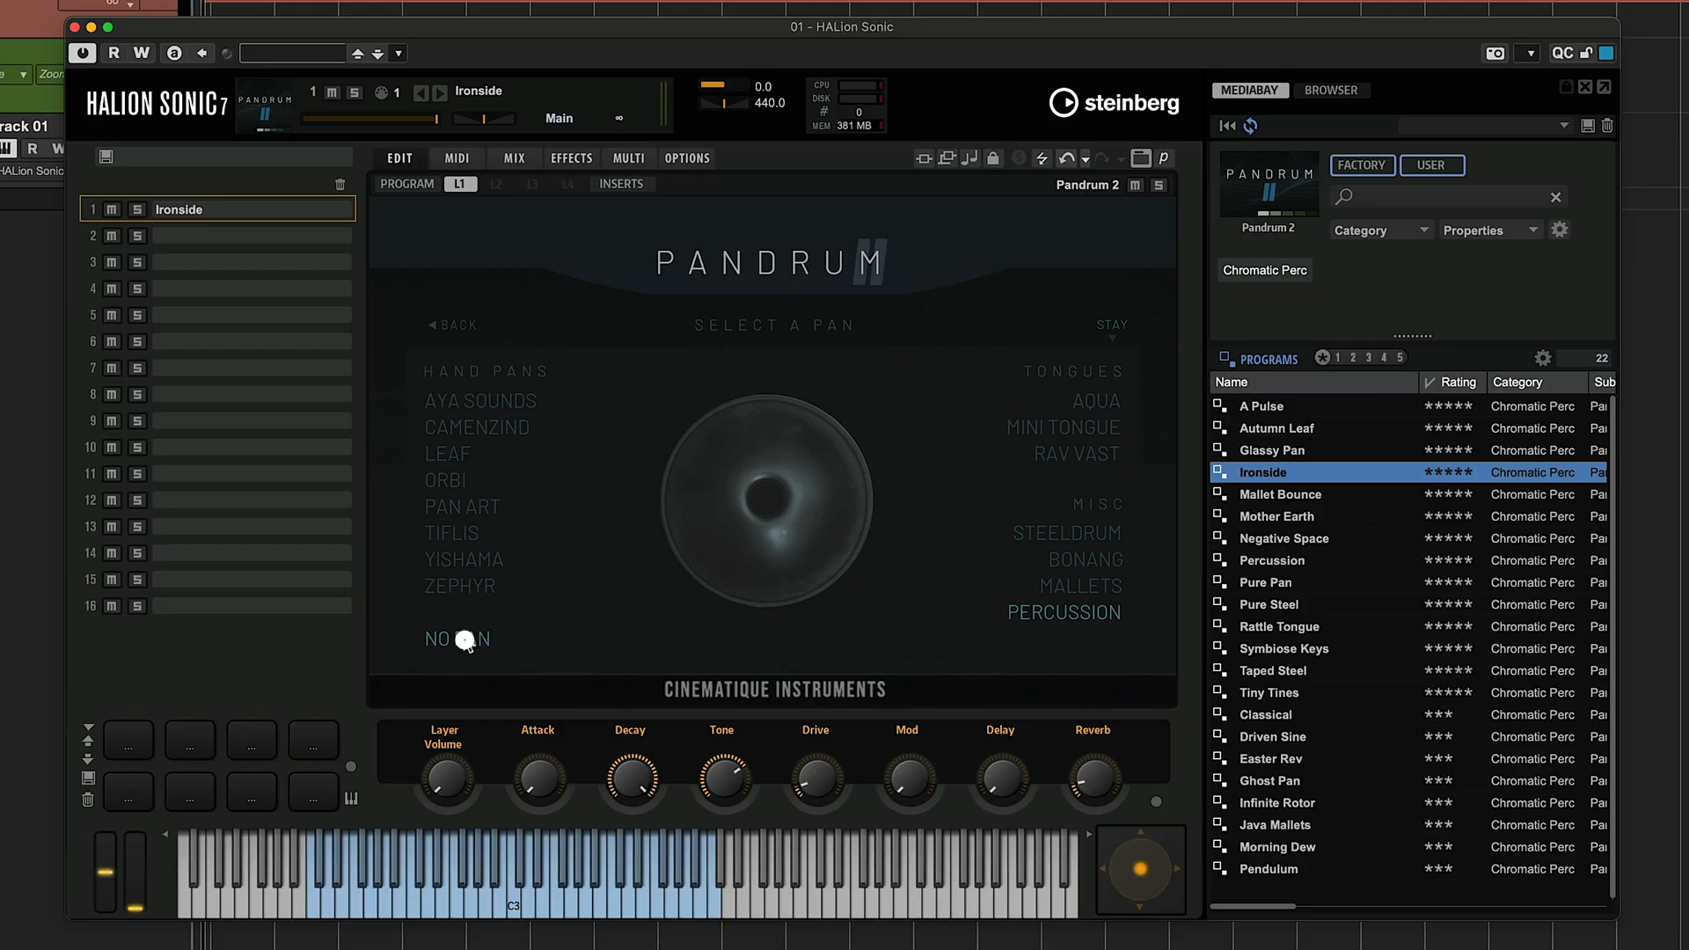
Switch the main instrument to No Pan and audition the Gentle Guitar, Gender and Harmonics layers on their own
click(464, 640)
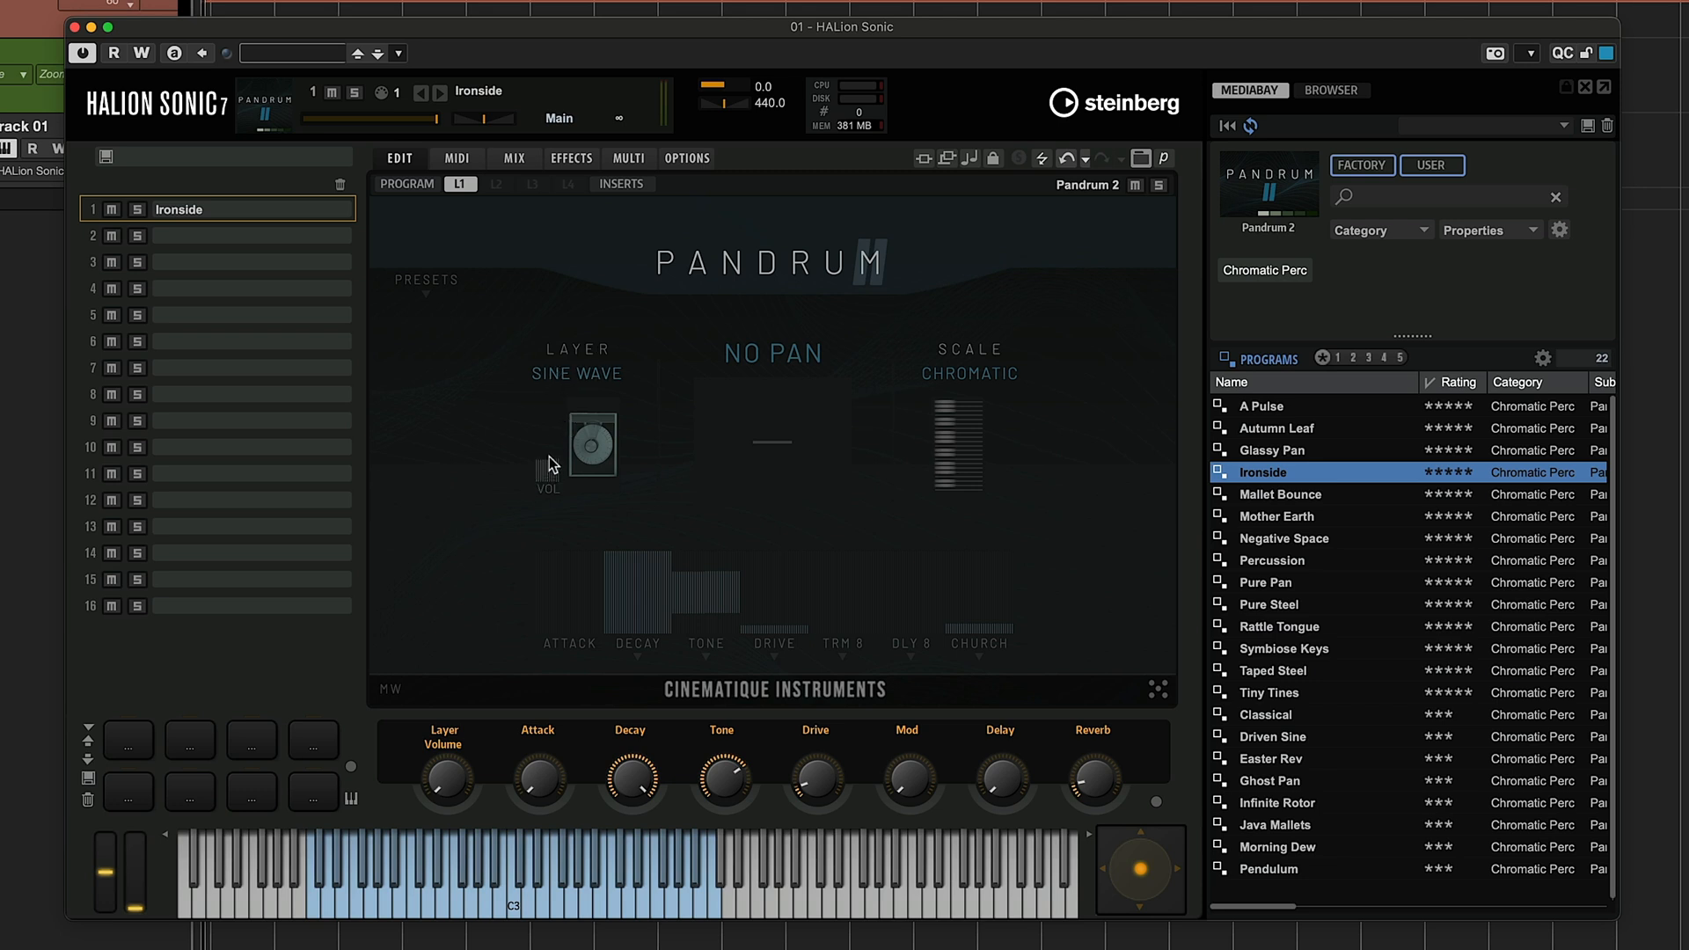
click(580, 377)
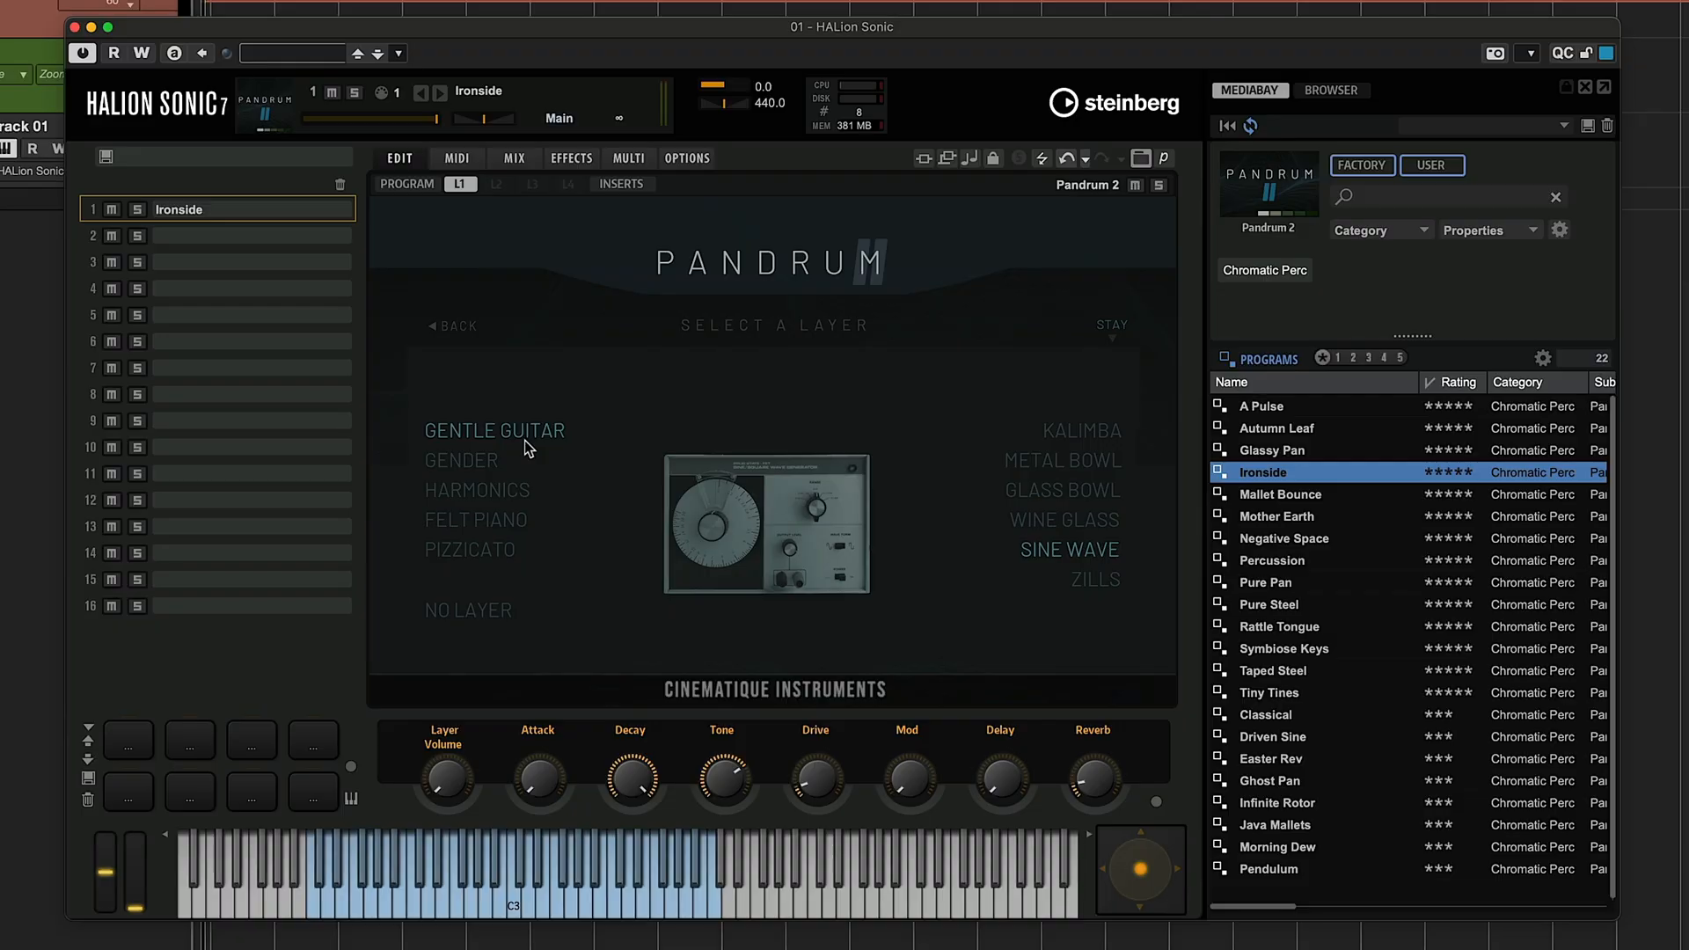
click(526, 445)
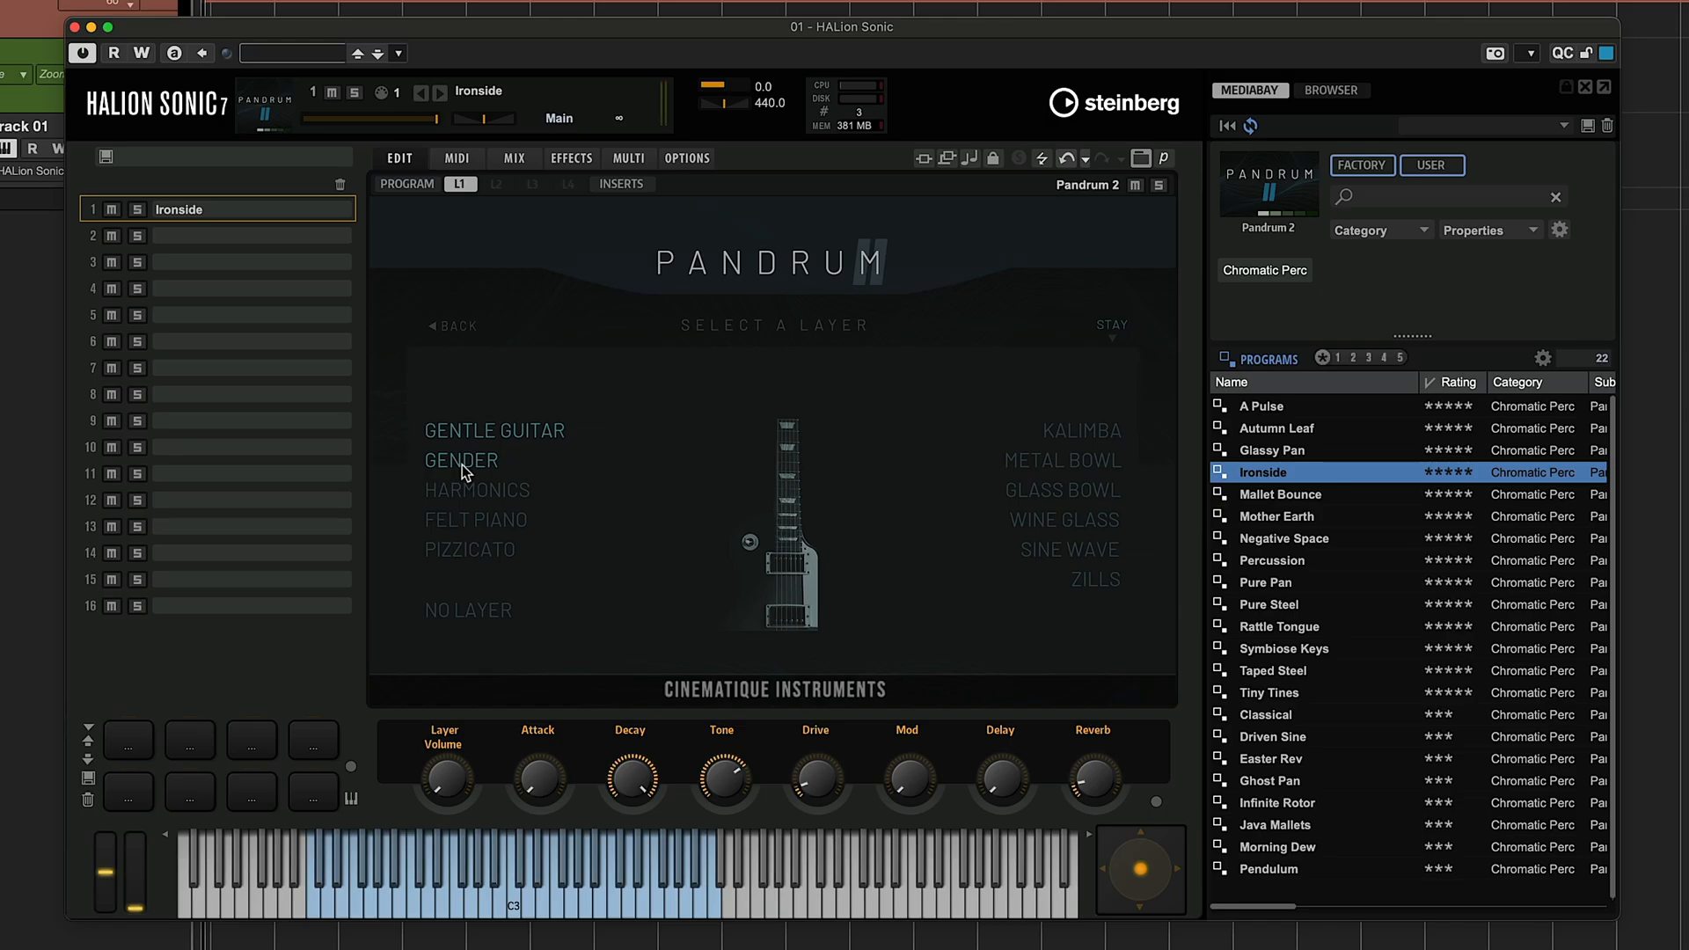
click(461, 465)
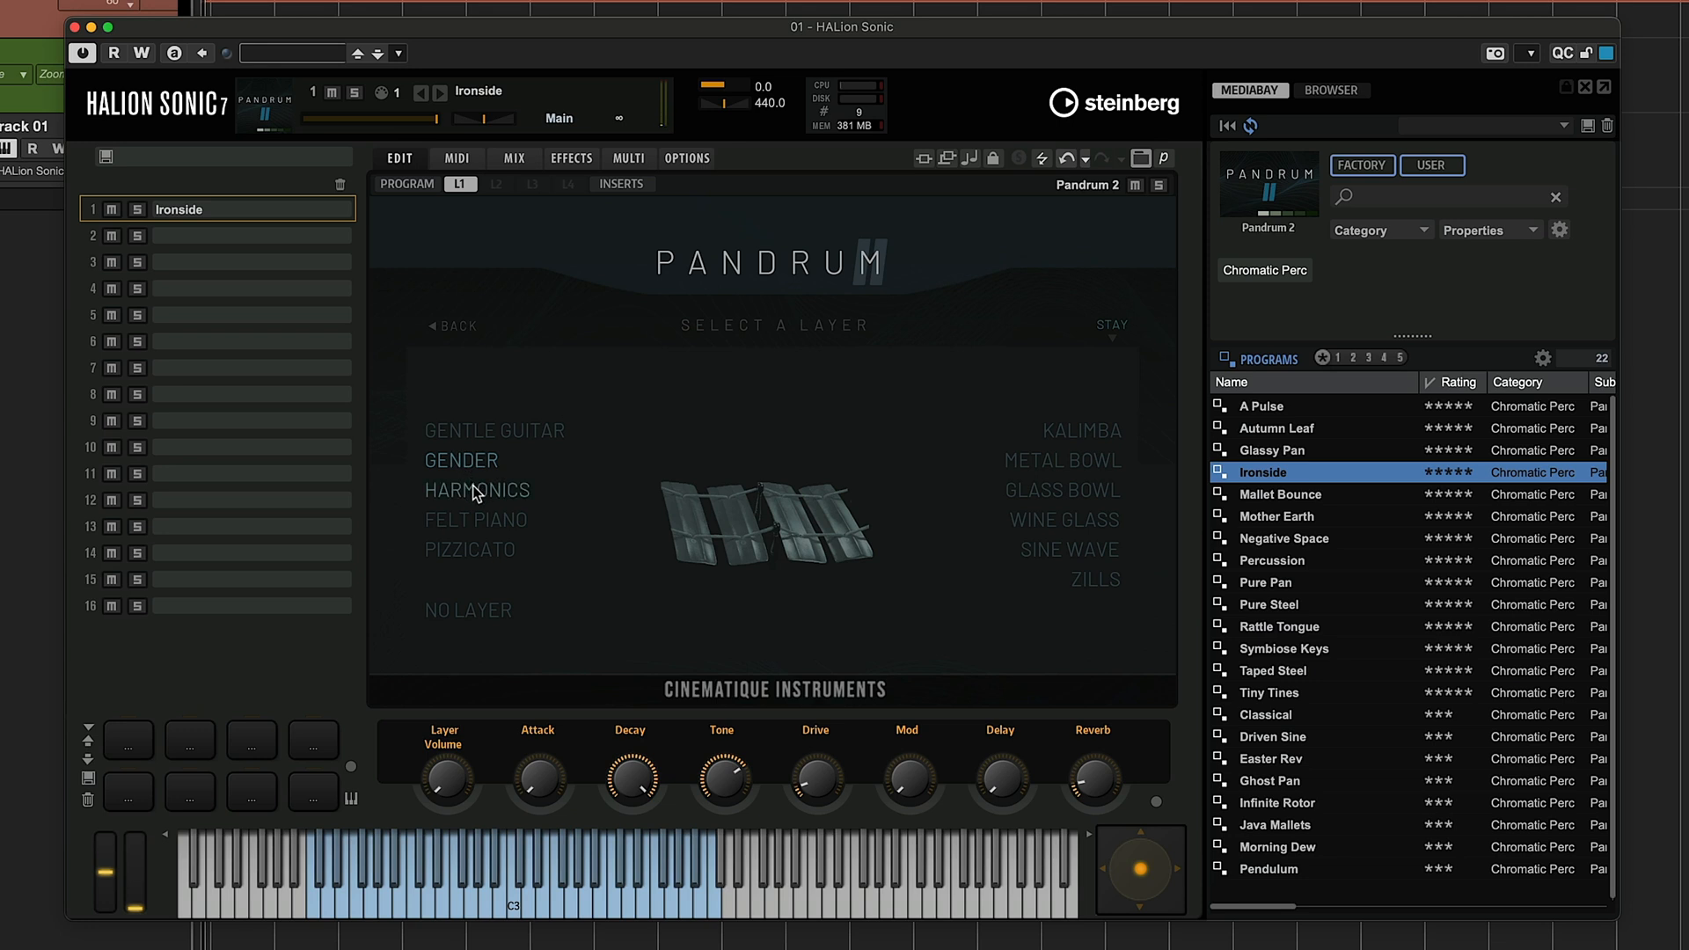
click(473, 490)
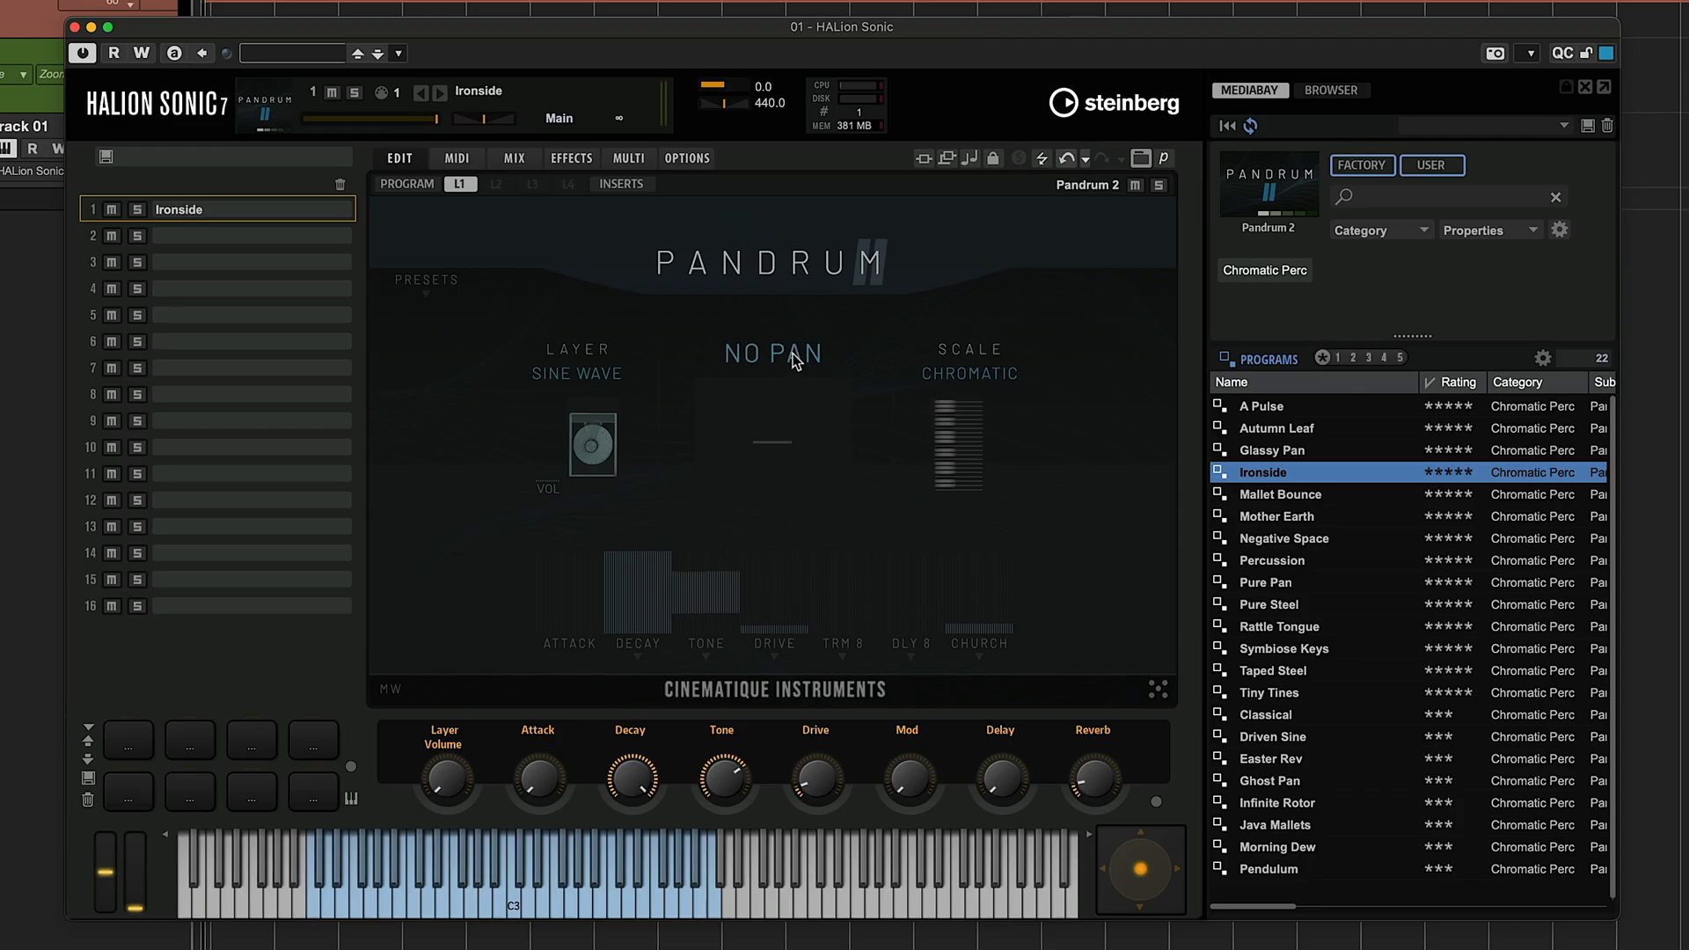
Choose Pan Art as the main pan and return to the instrument's main page
click(793, 359)
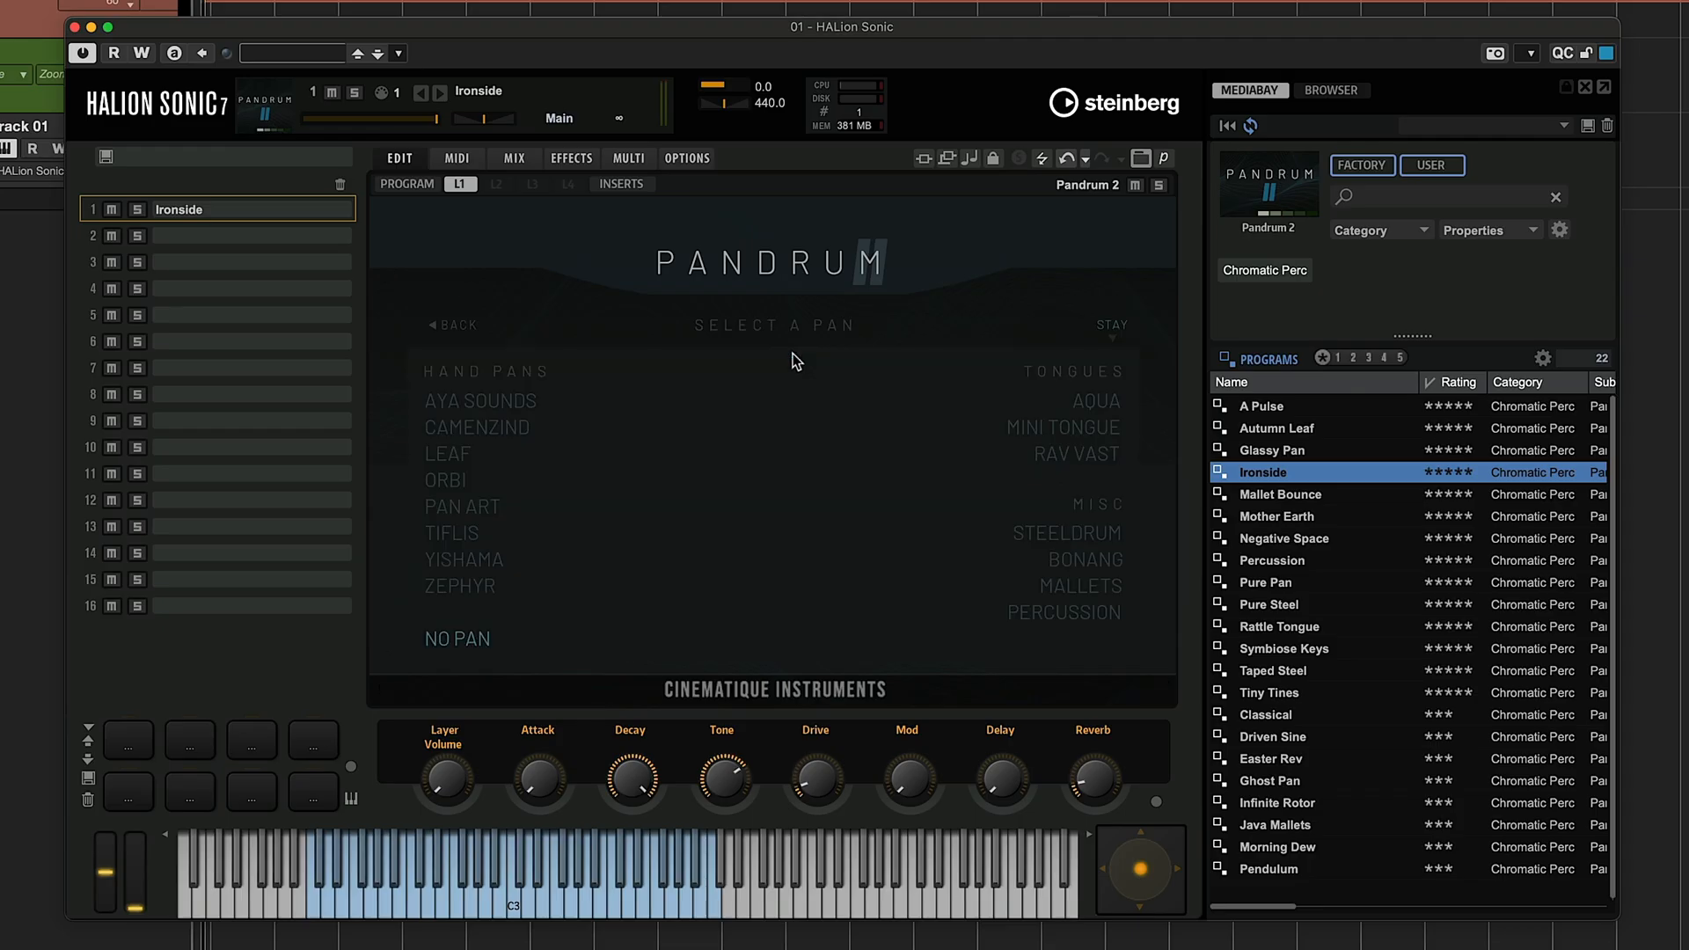
click(464, 507)
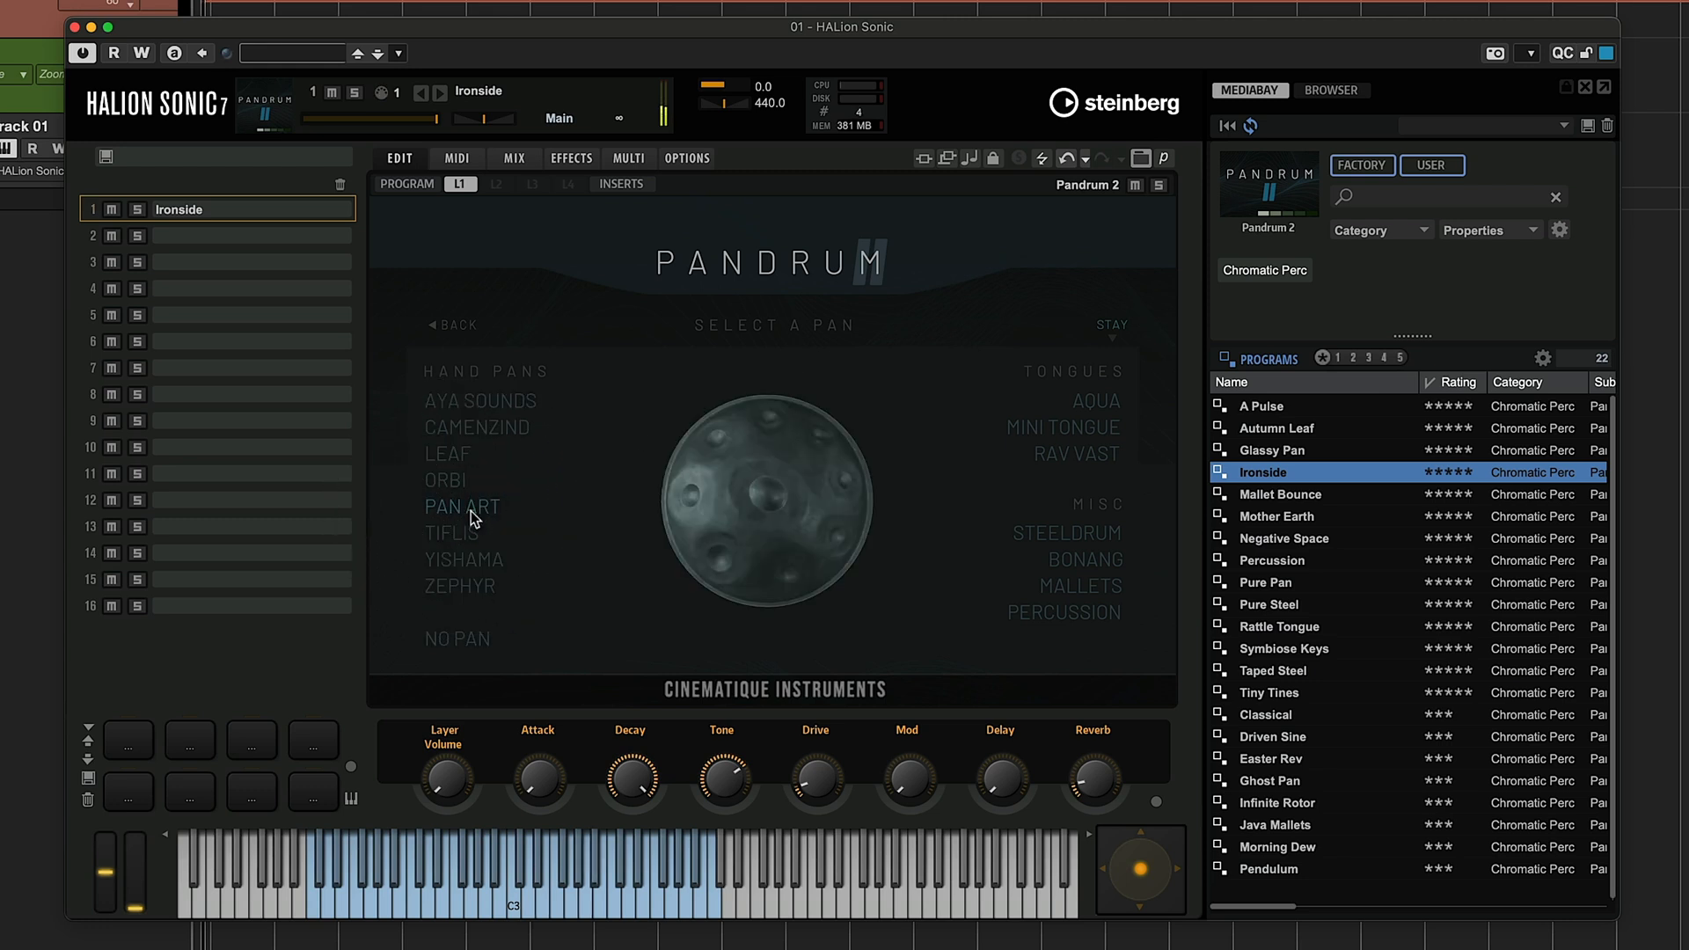
click(458, 328)
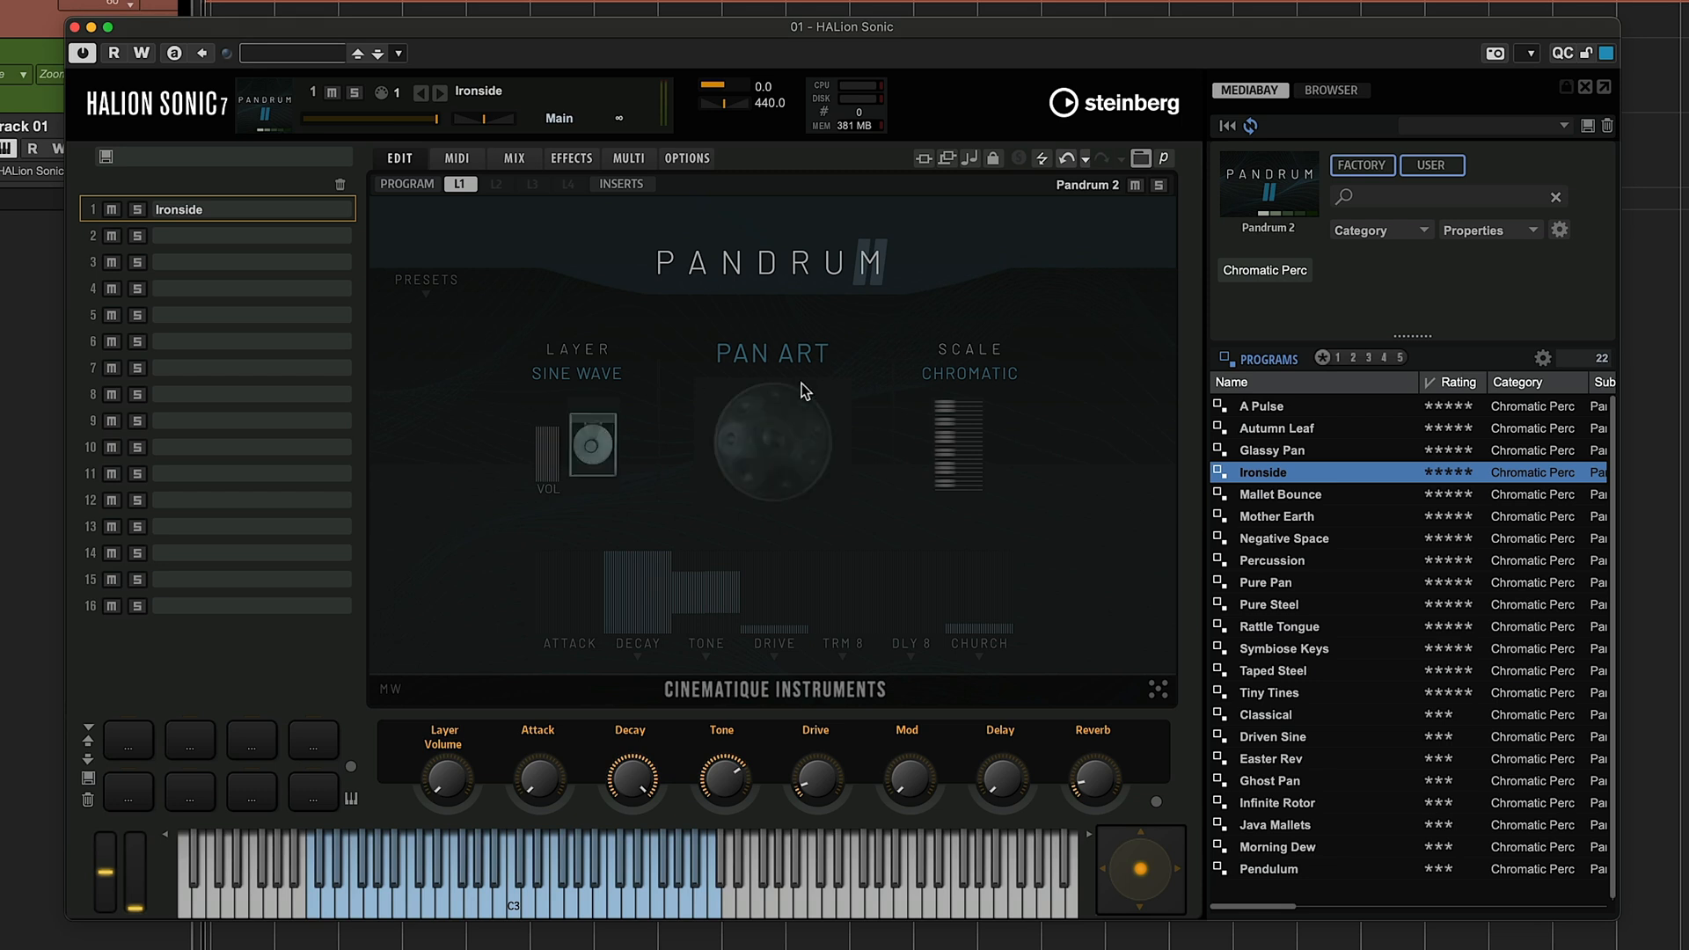
Audition scale presets such as Mixolydian and Annaziska, and open the Wavepan view
click(976, 332)
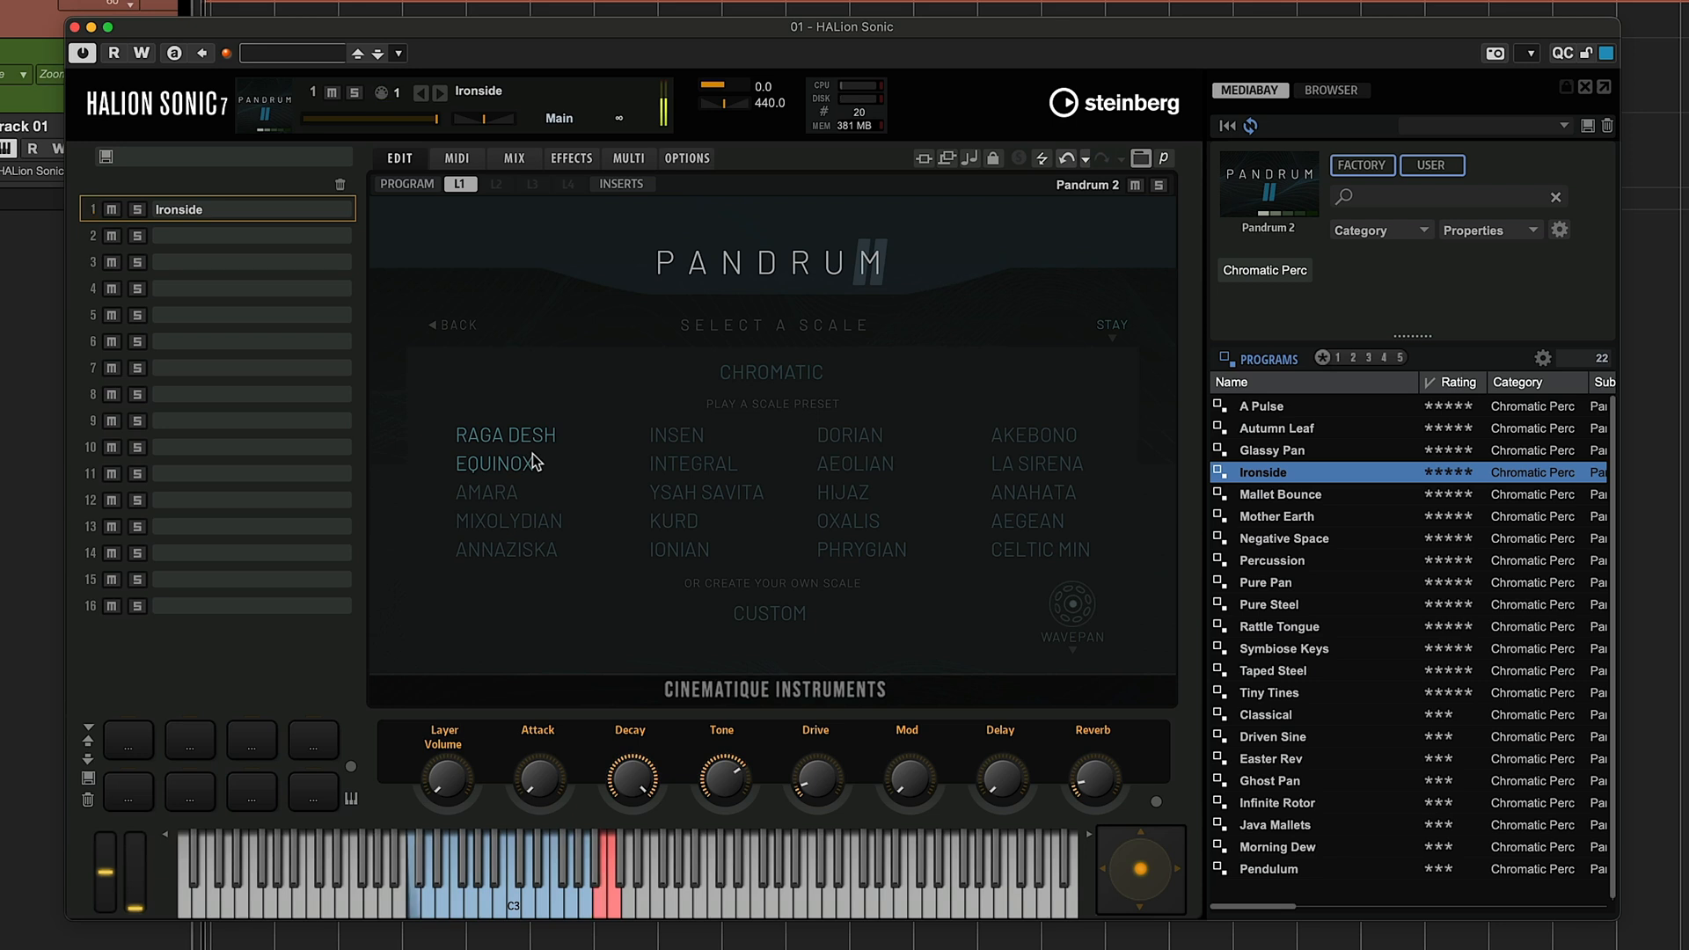
click(500, 512)
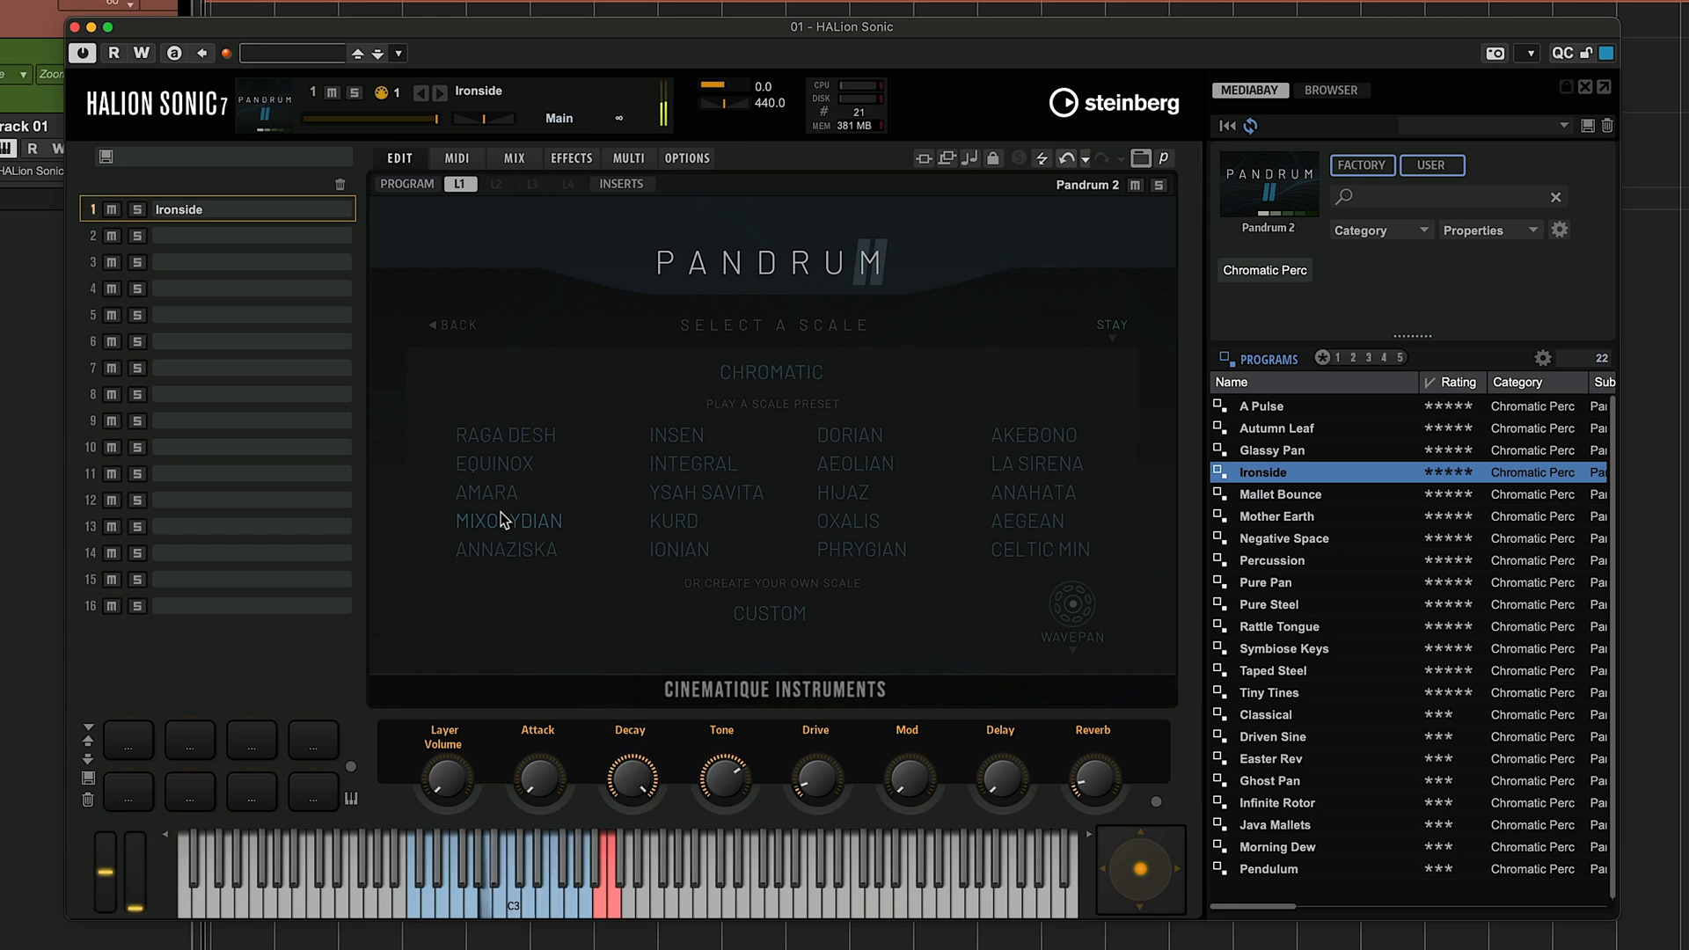
click(510, 550)
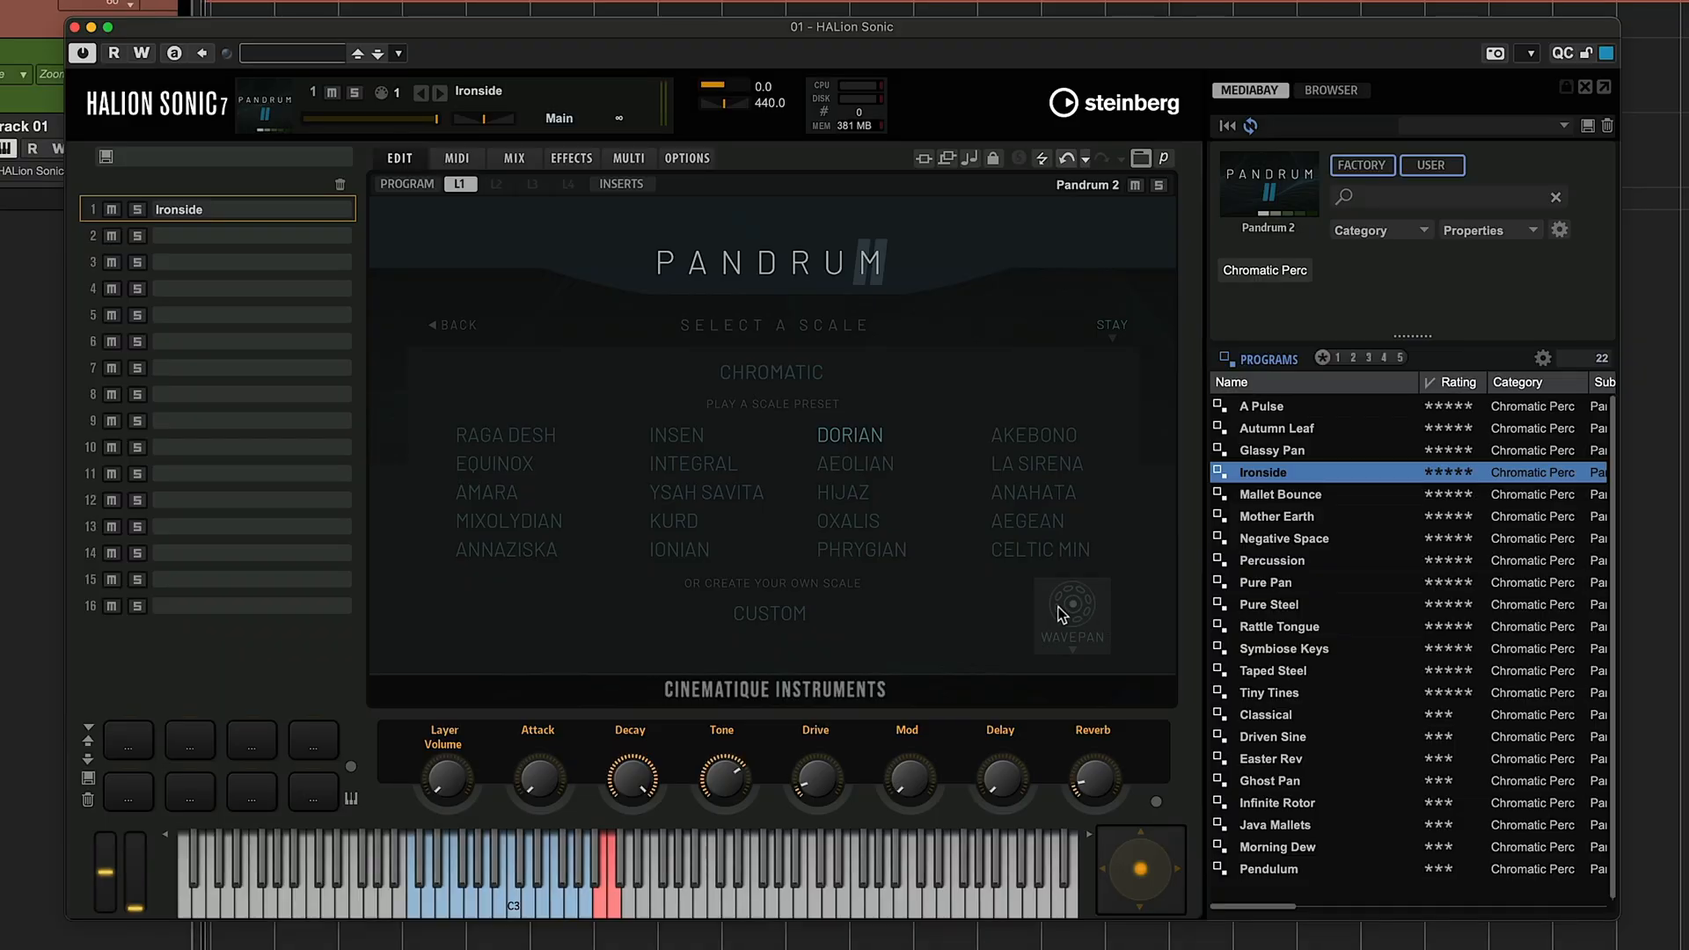
click(1064, 607)
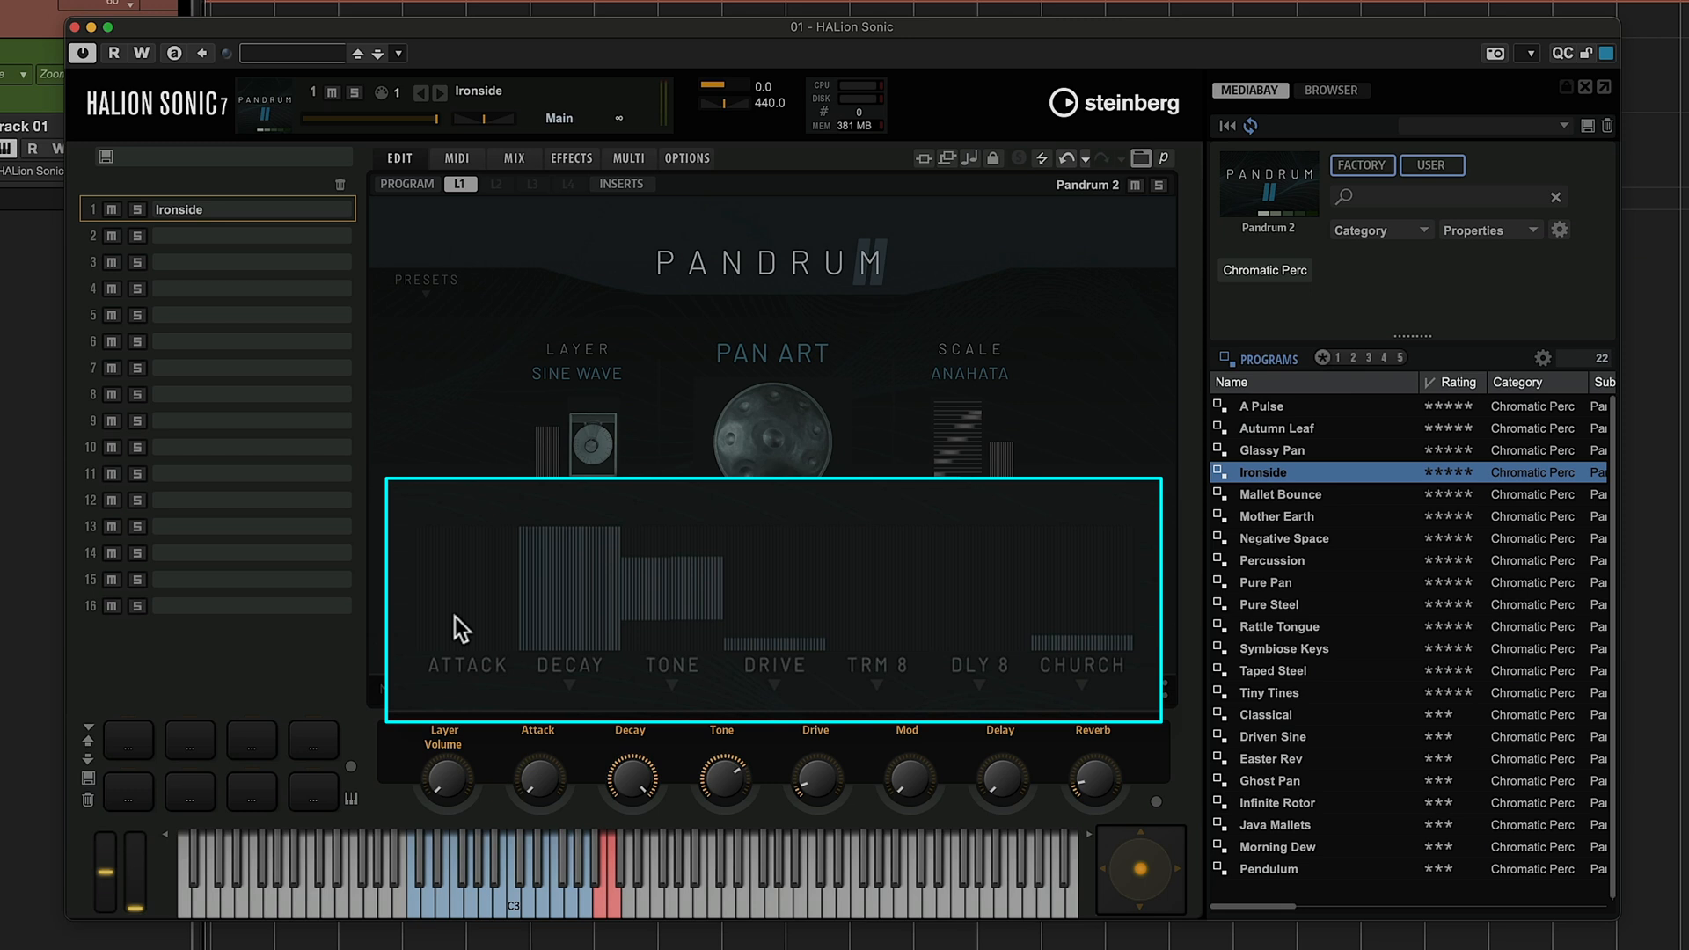
Set the attack and decay to high levels and adjust the amount of the Valley reverb
drag(456, 616, 451, 555)
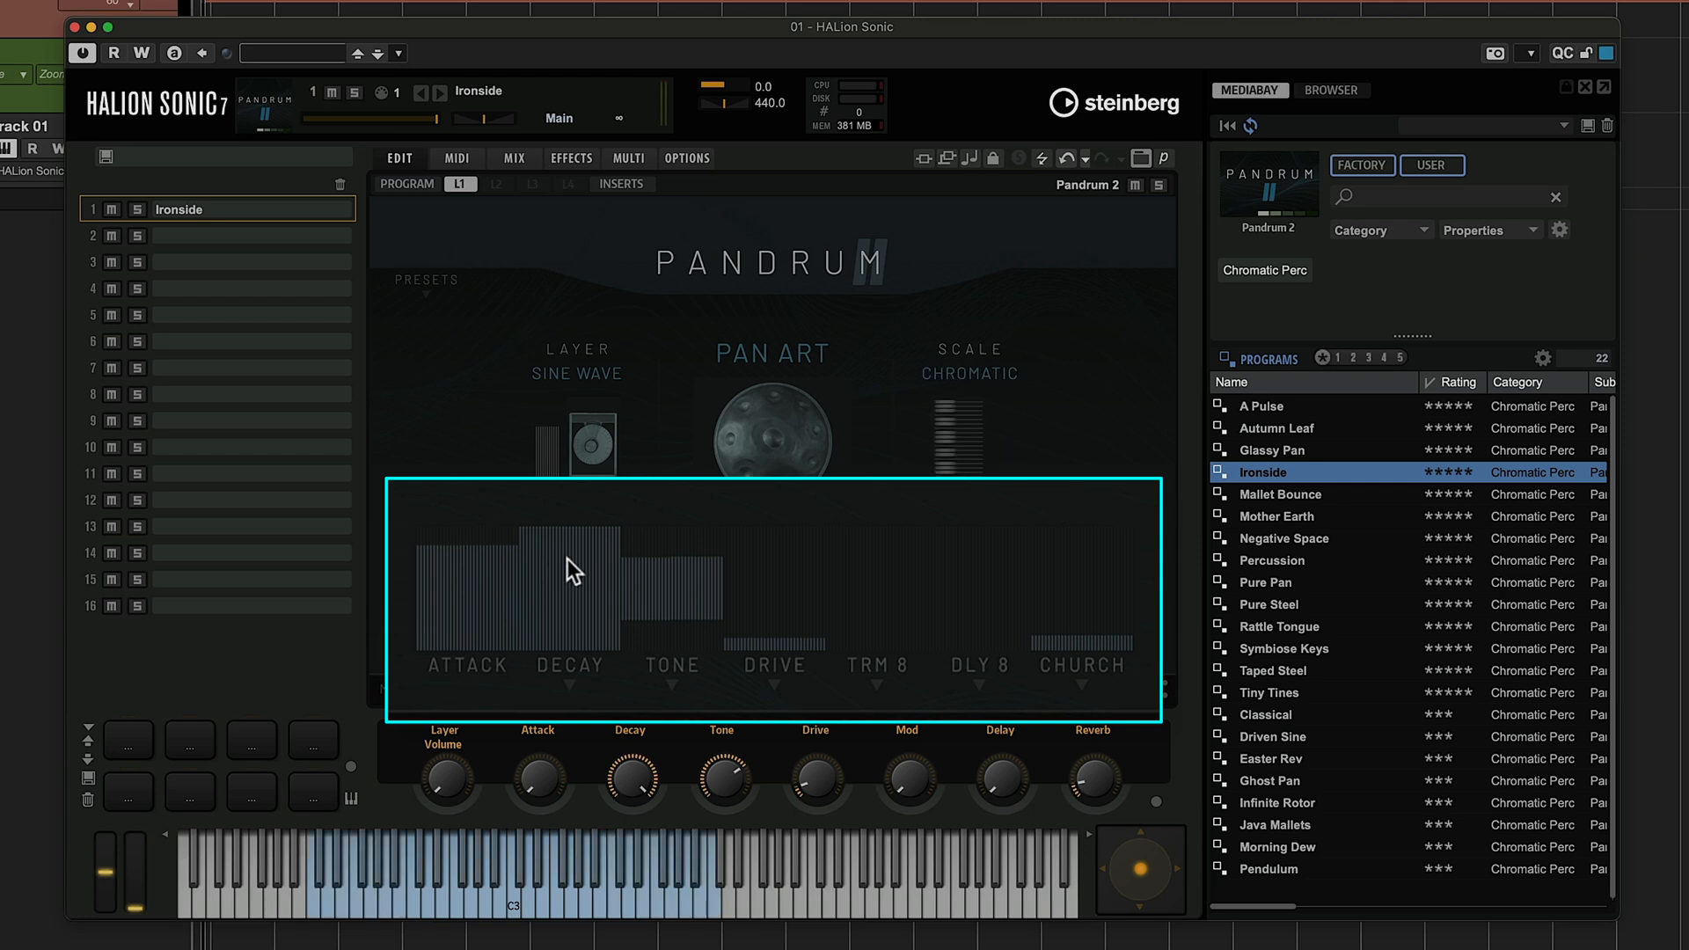
click(567, 564)
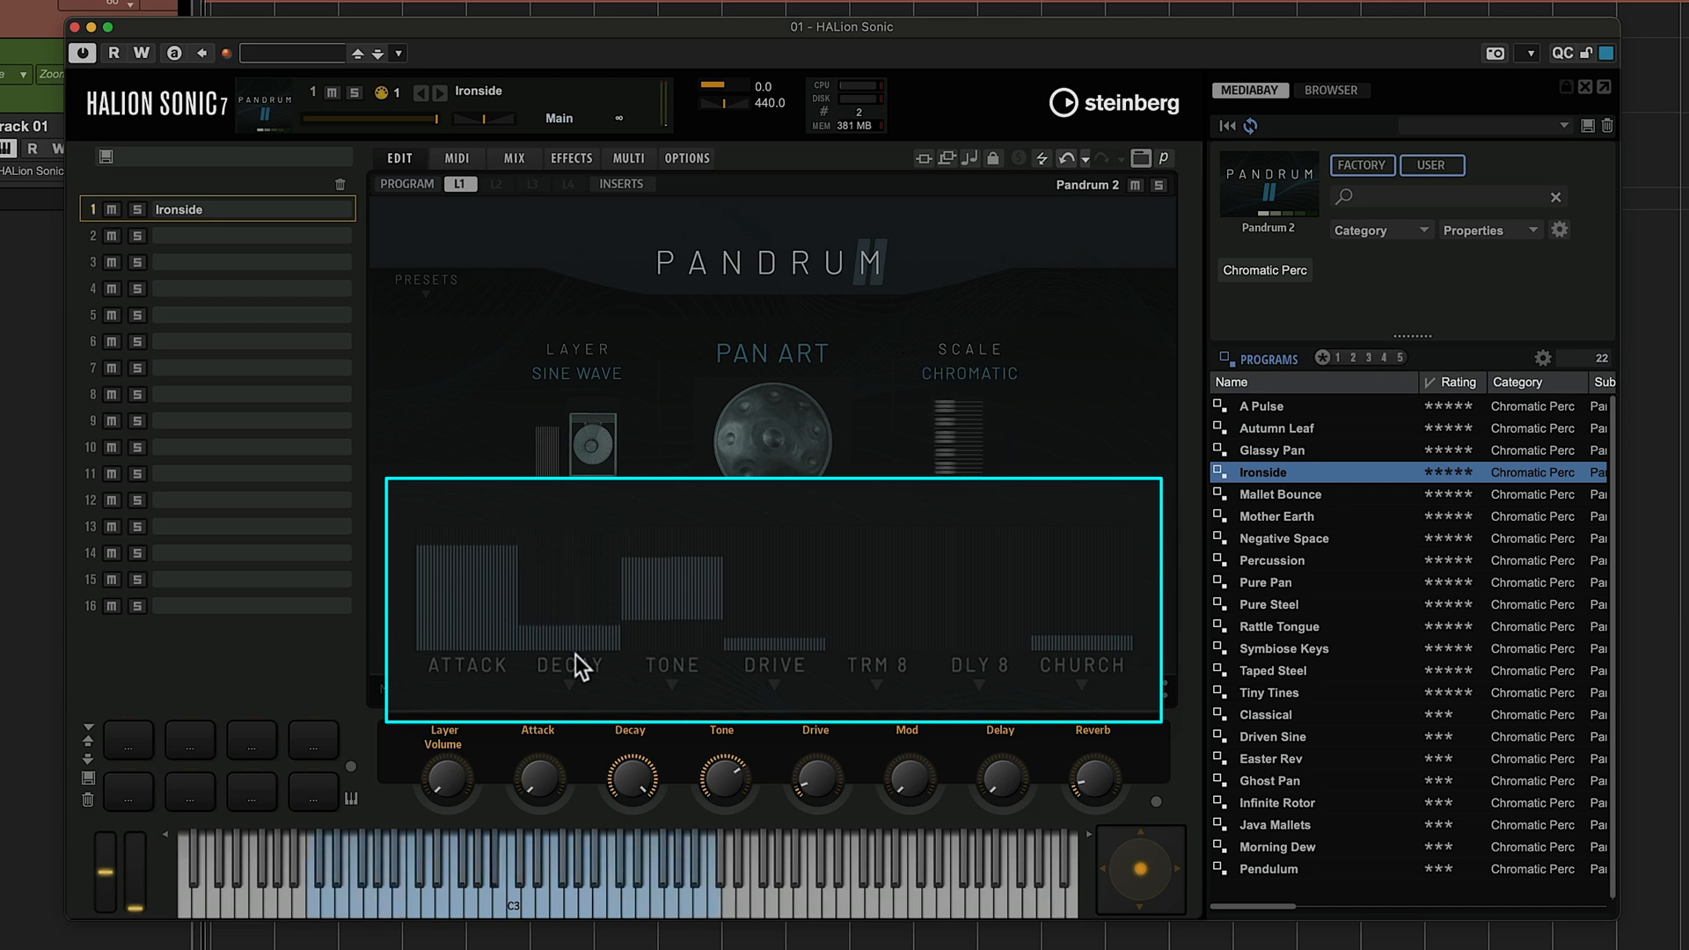
drag(566, 593, 570, 566)
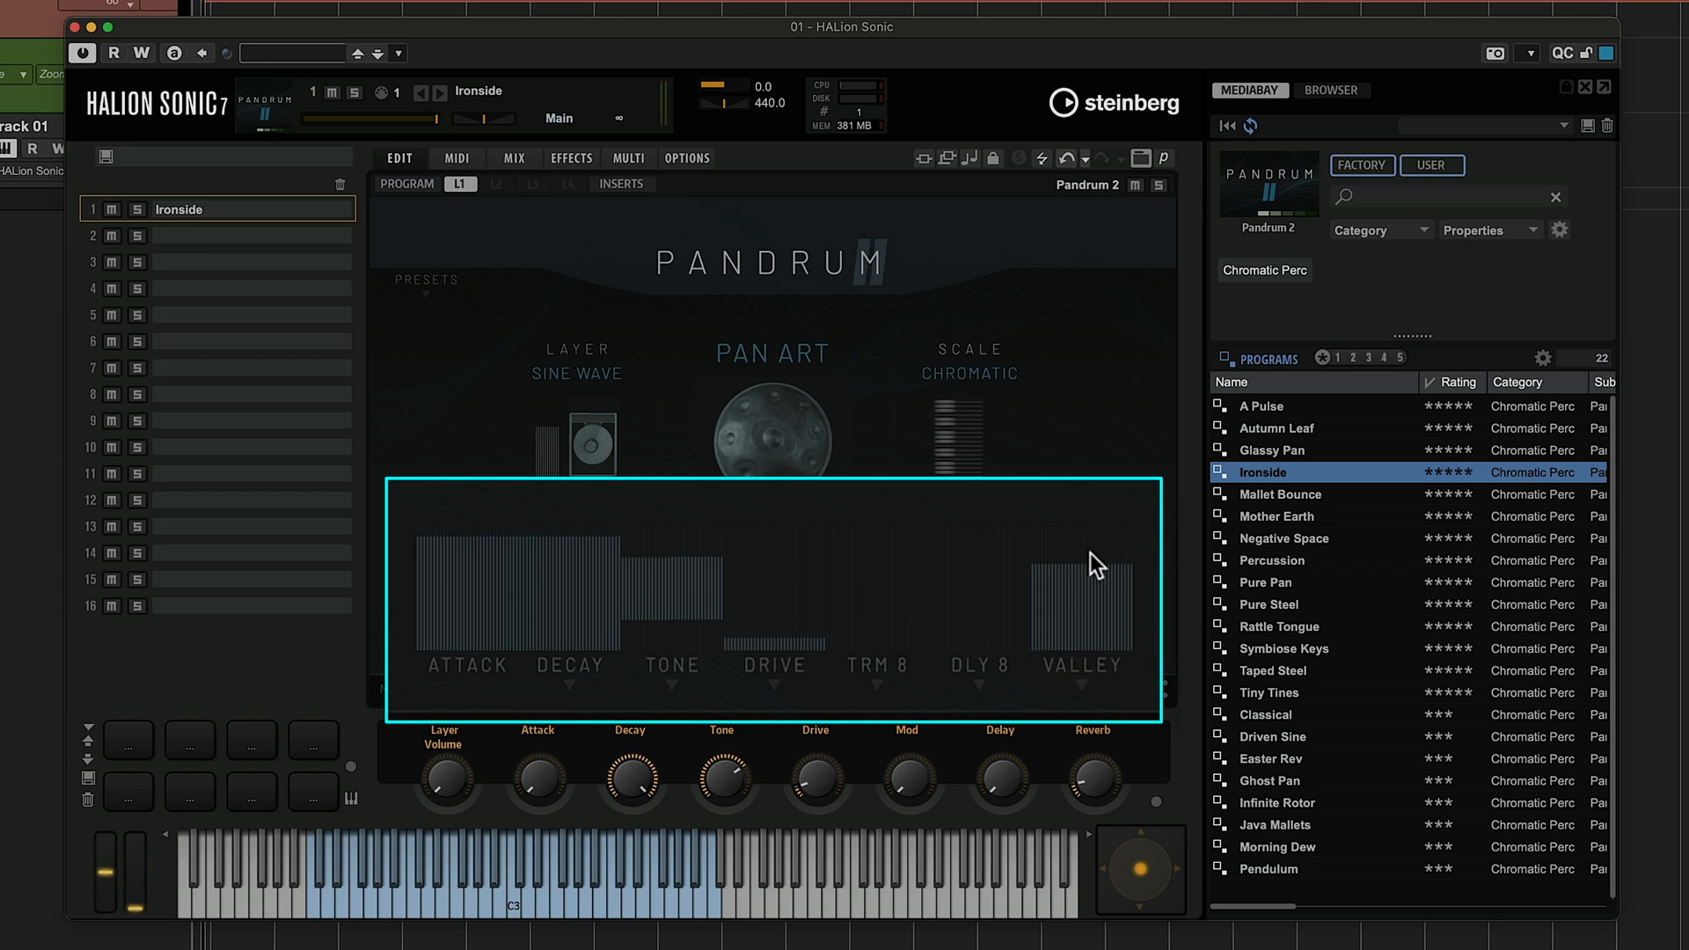
drag(1090, 553, 1089, 616)
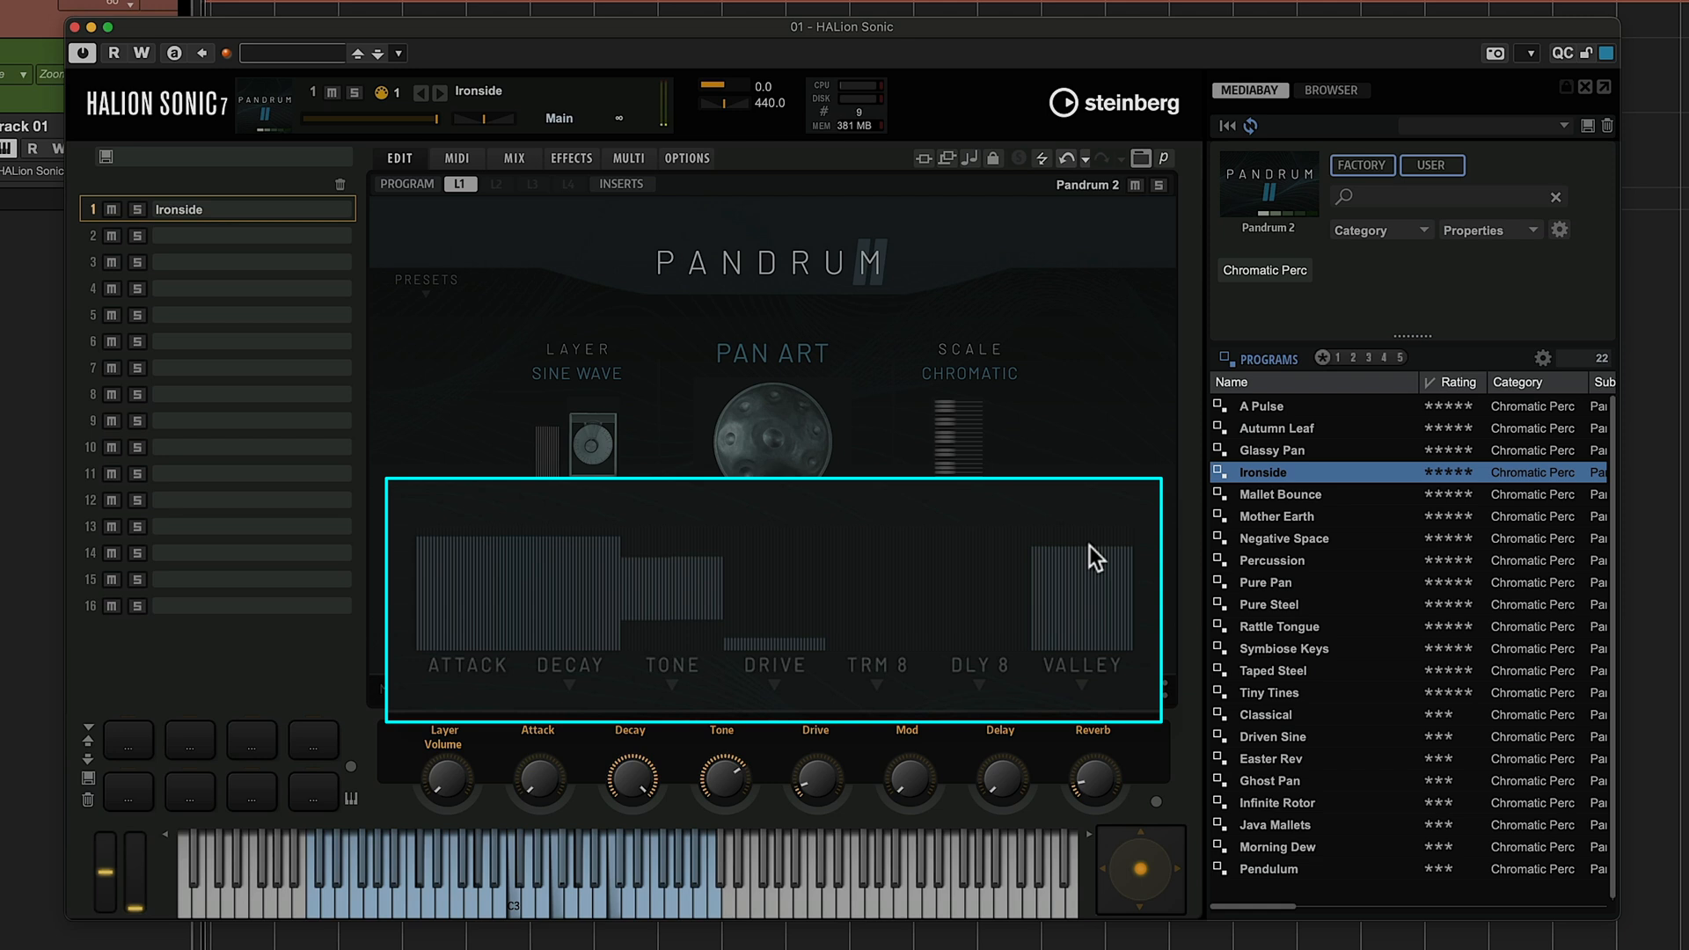
Change the modulation effect to Chorus and raise its amount to a high level
click(878, 686)
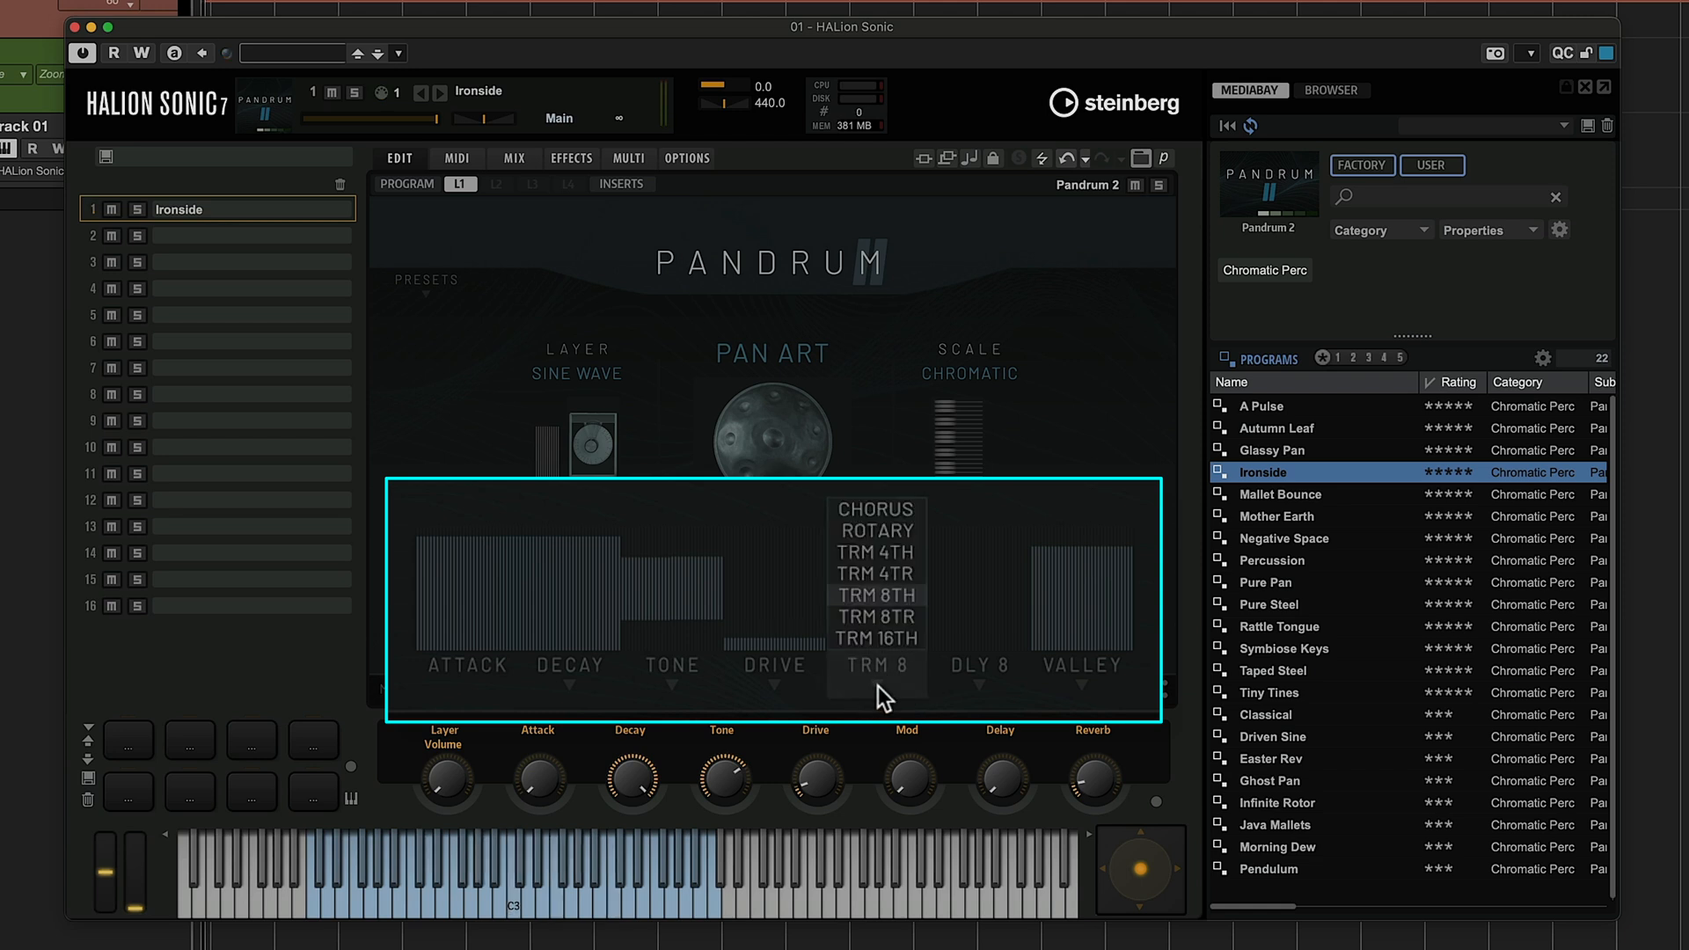
click(894, 514)
drag(920, 659, 900, 543)
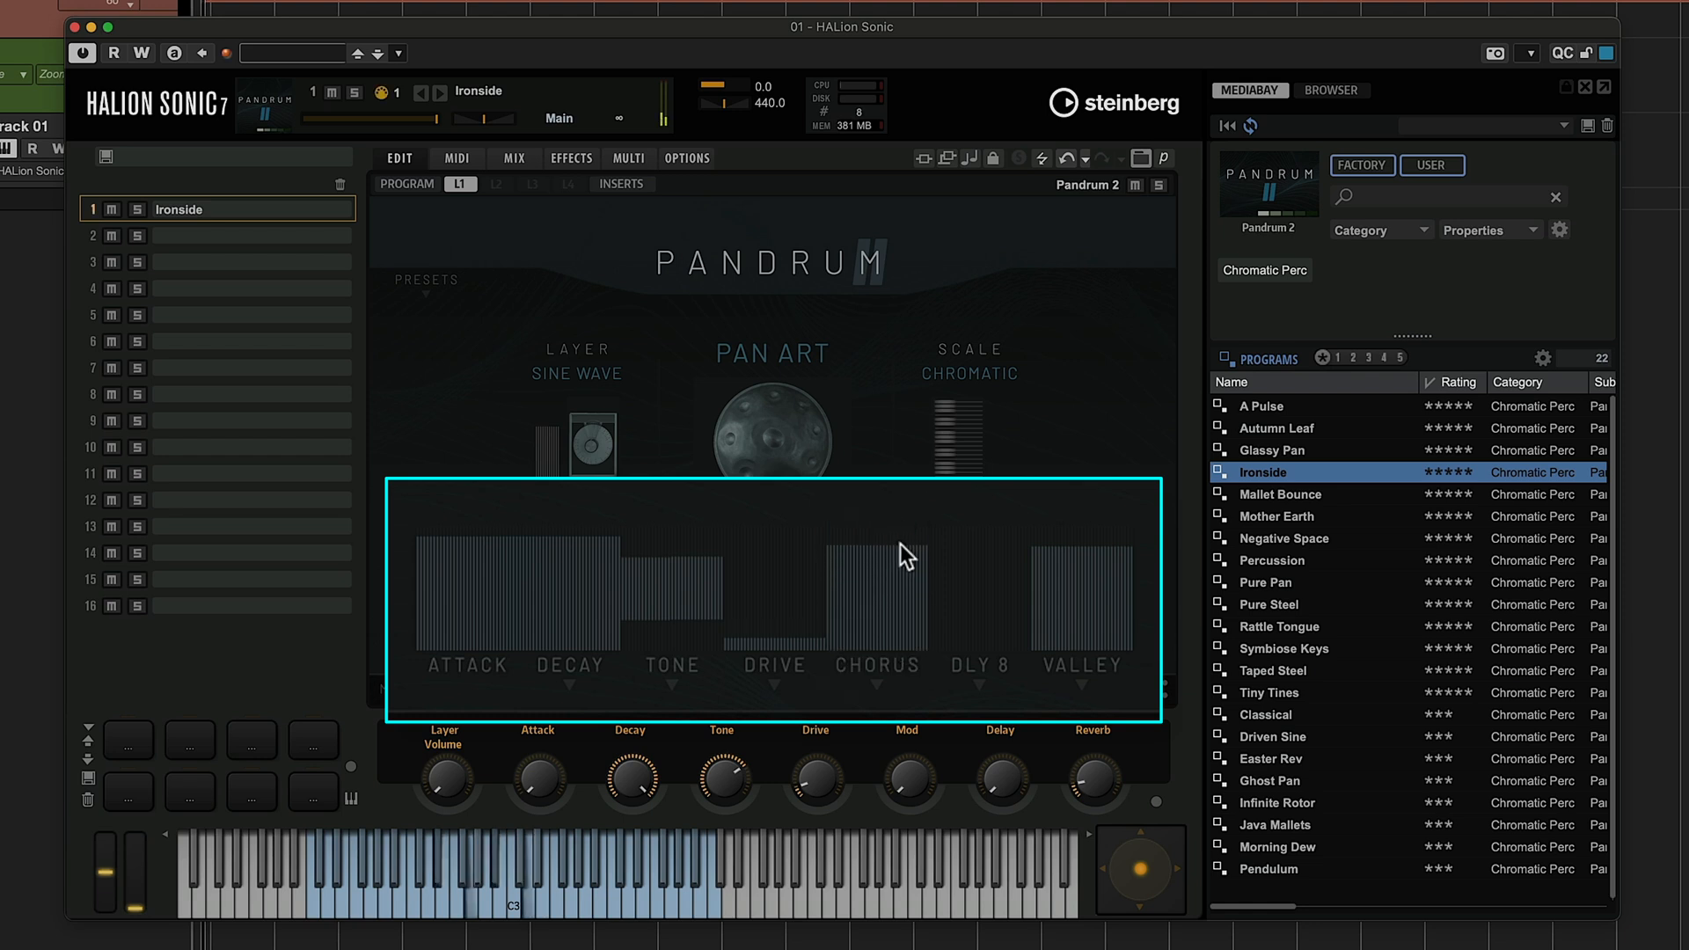
Switch the modulation effect to Rotary and lower the attack to its minimum
click(888, 671)
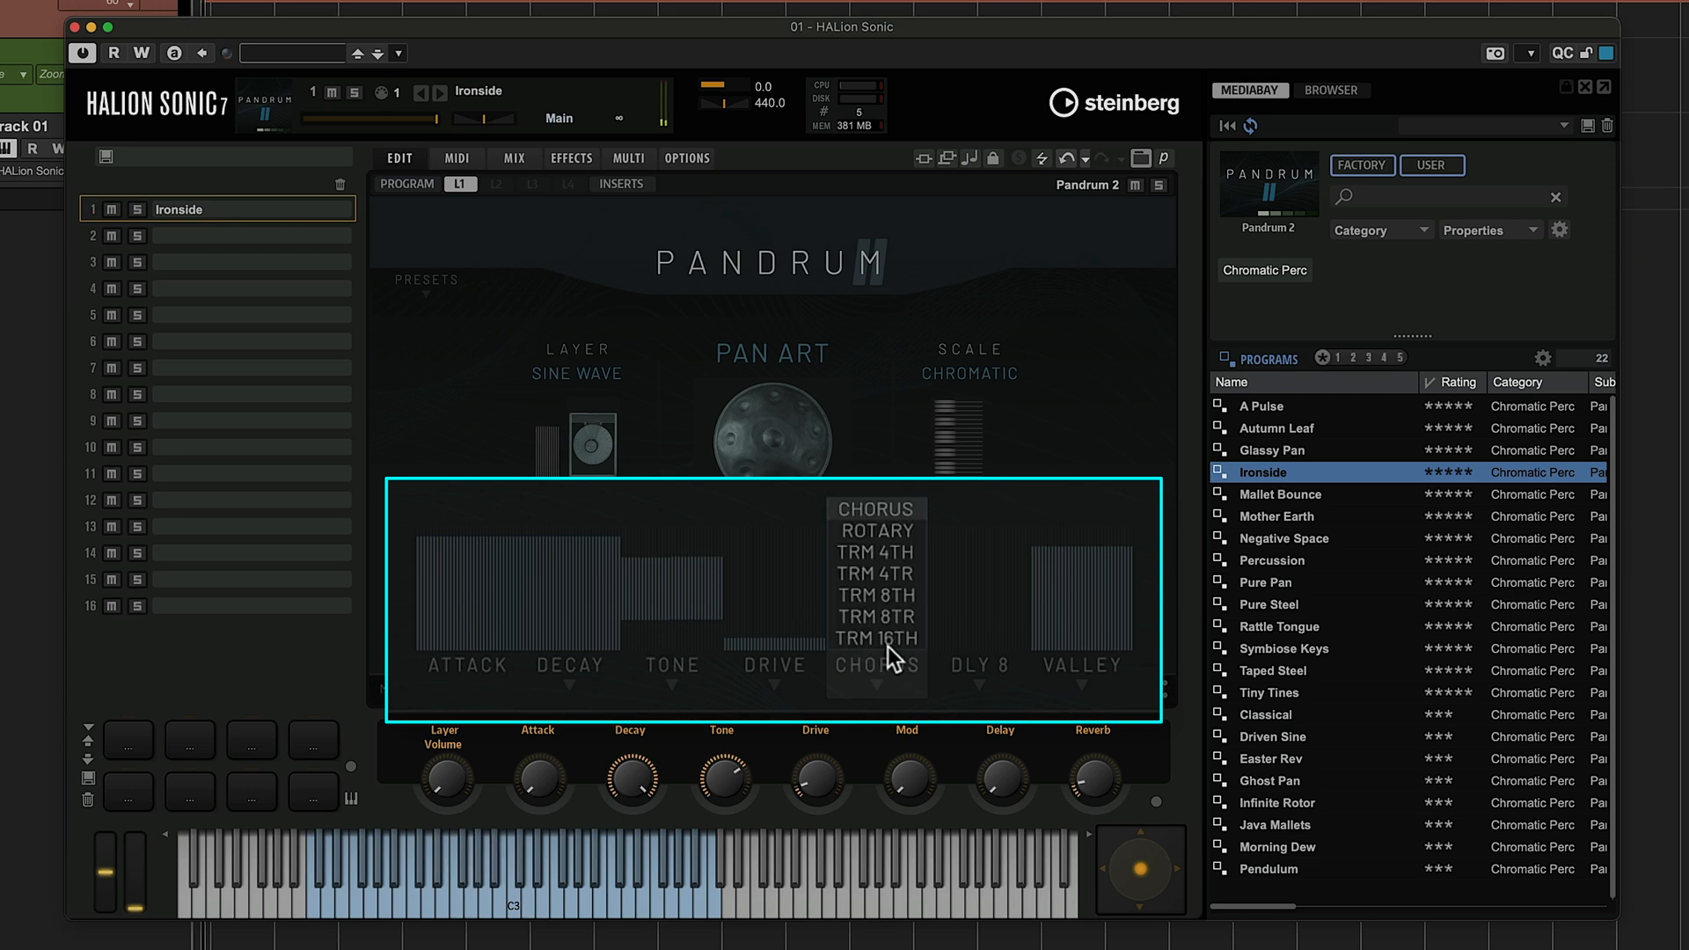
click(897, 526)
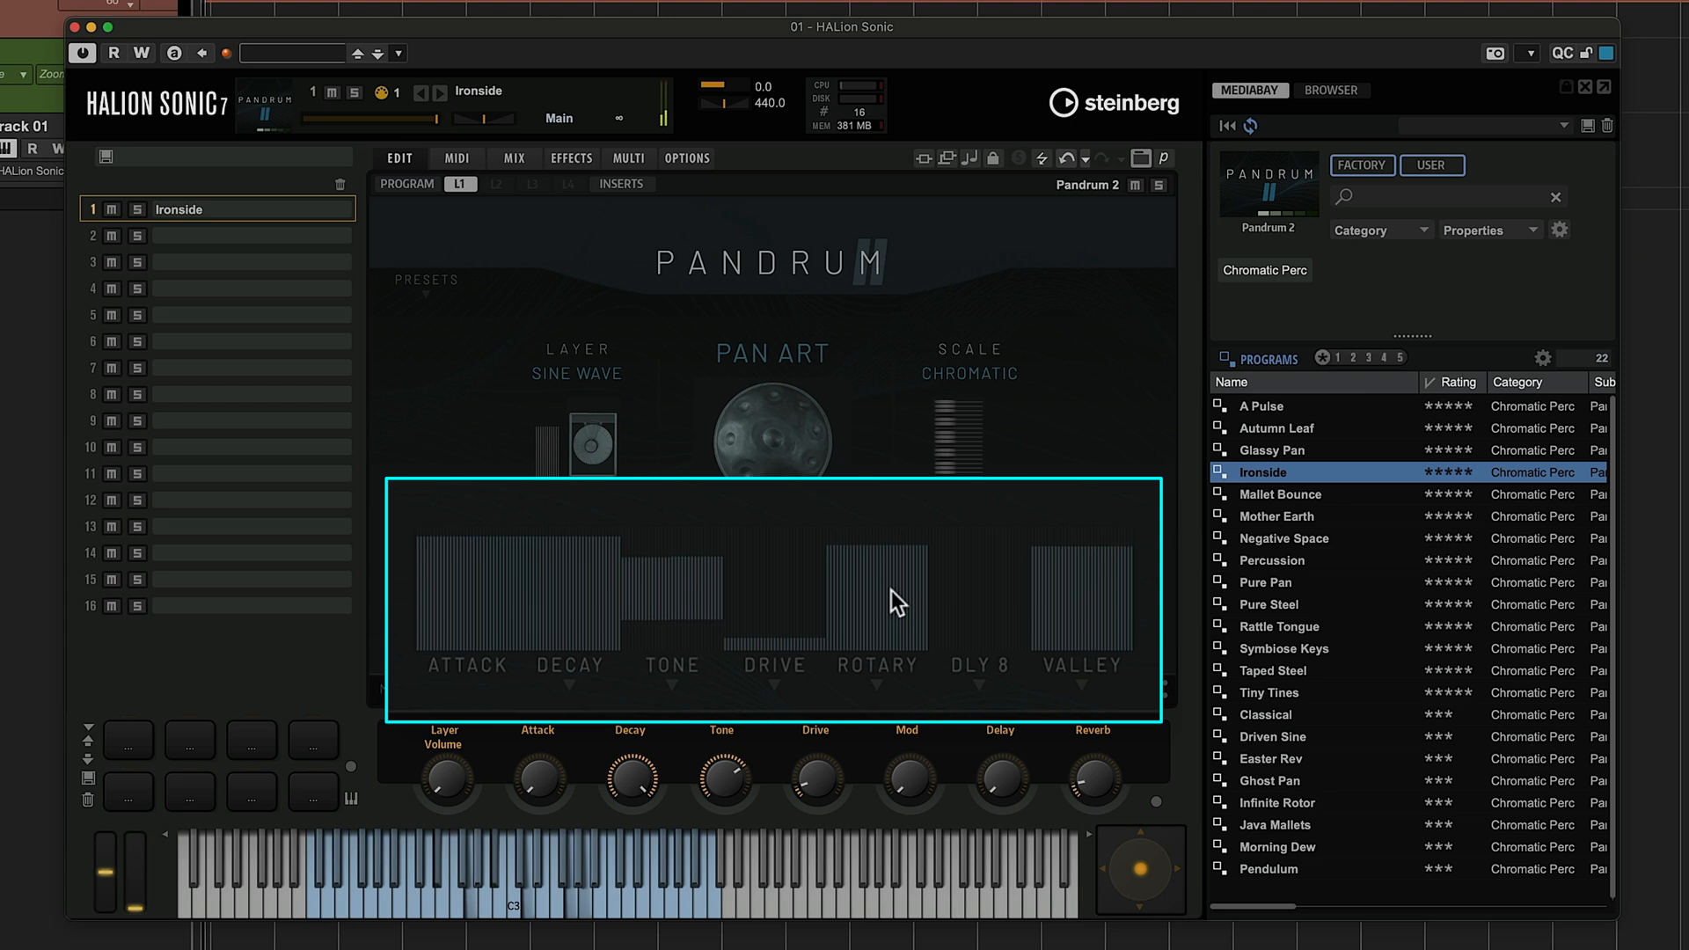
drag(479, 607, 408, 673)
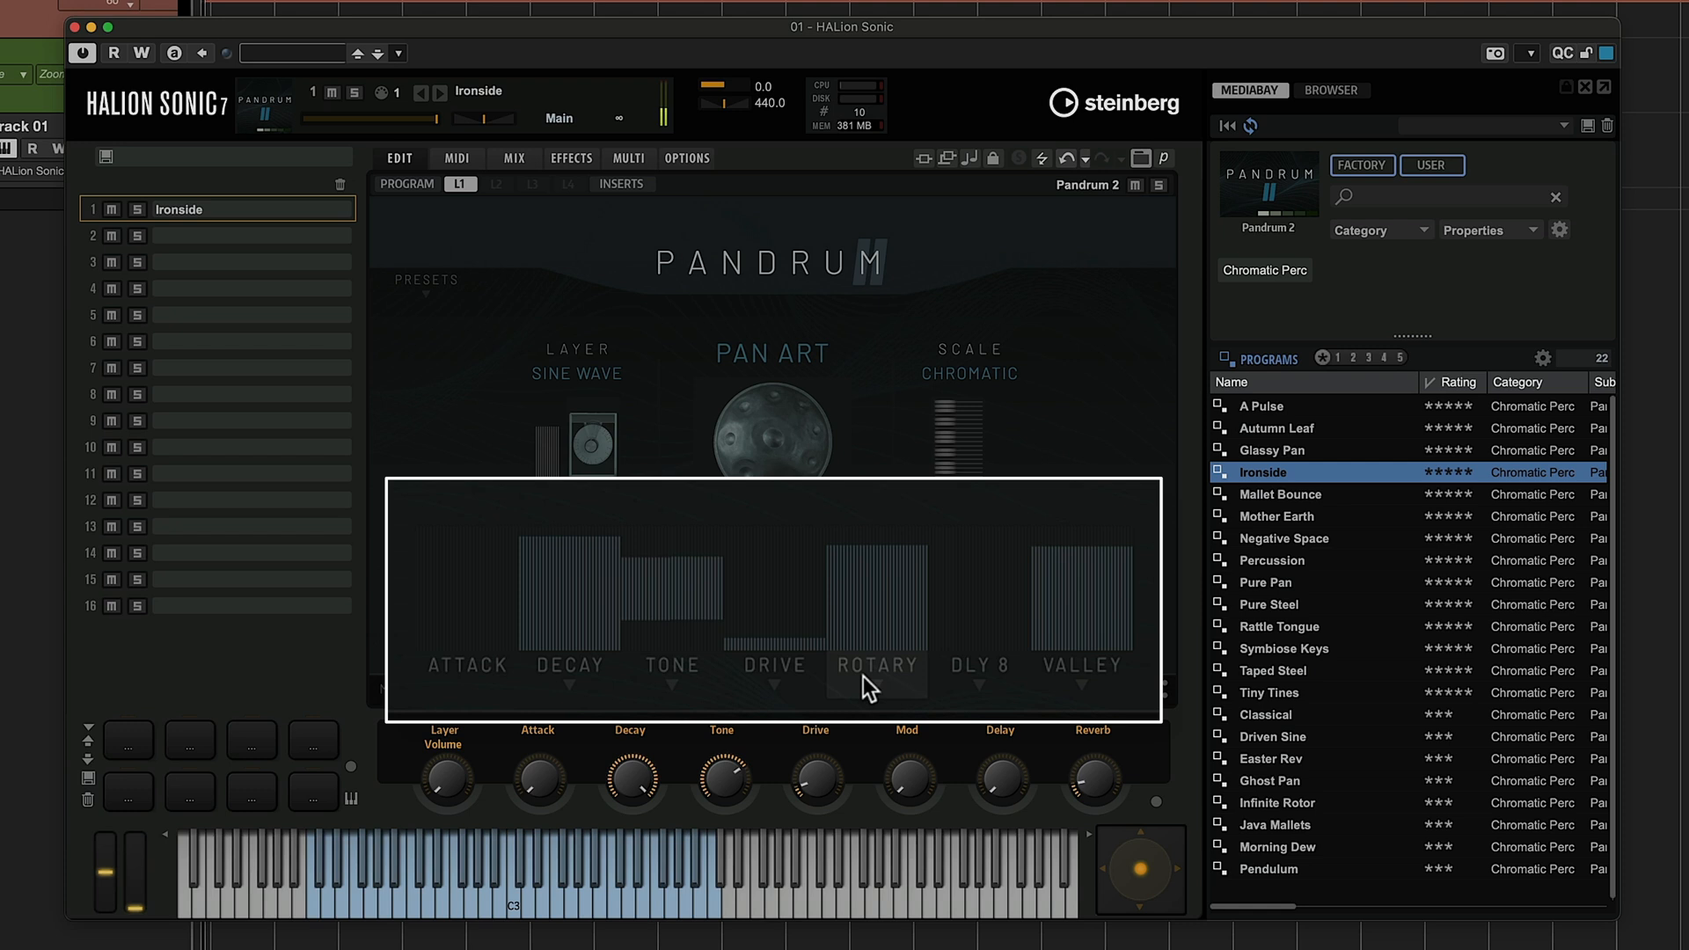
Change the modulation effect to TRM 8 and the delay to Loop
click(865, 674)
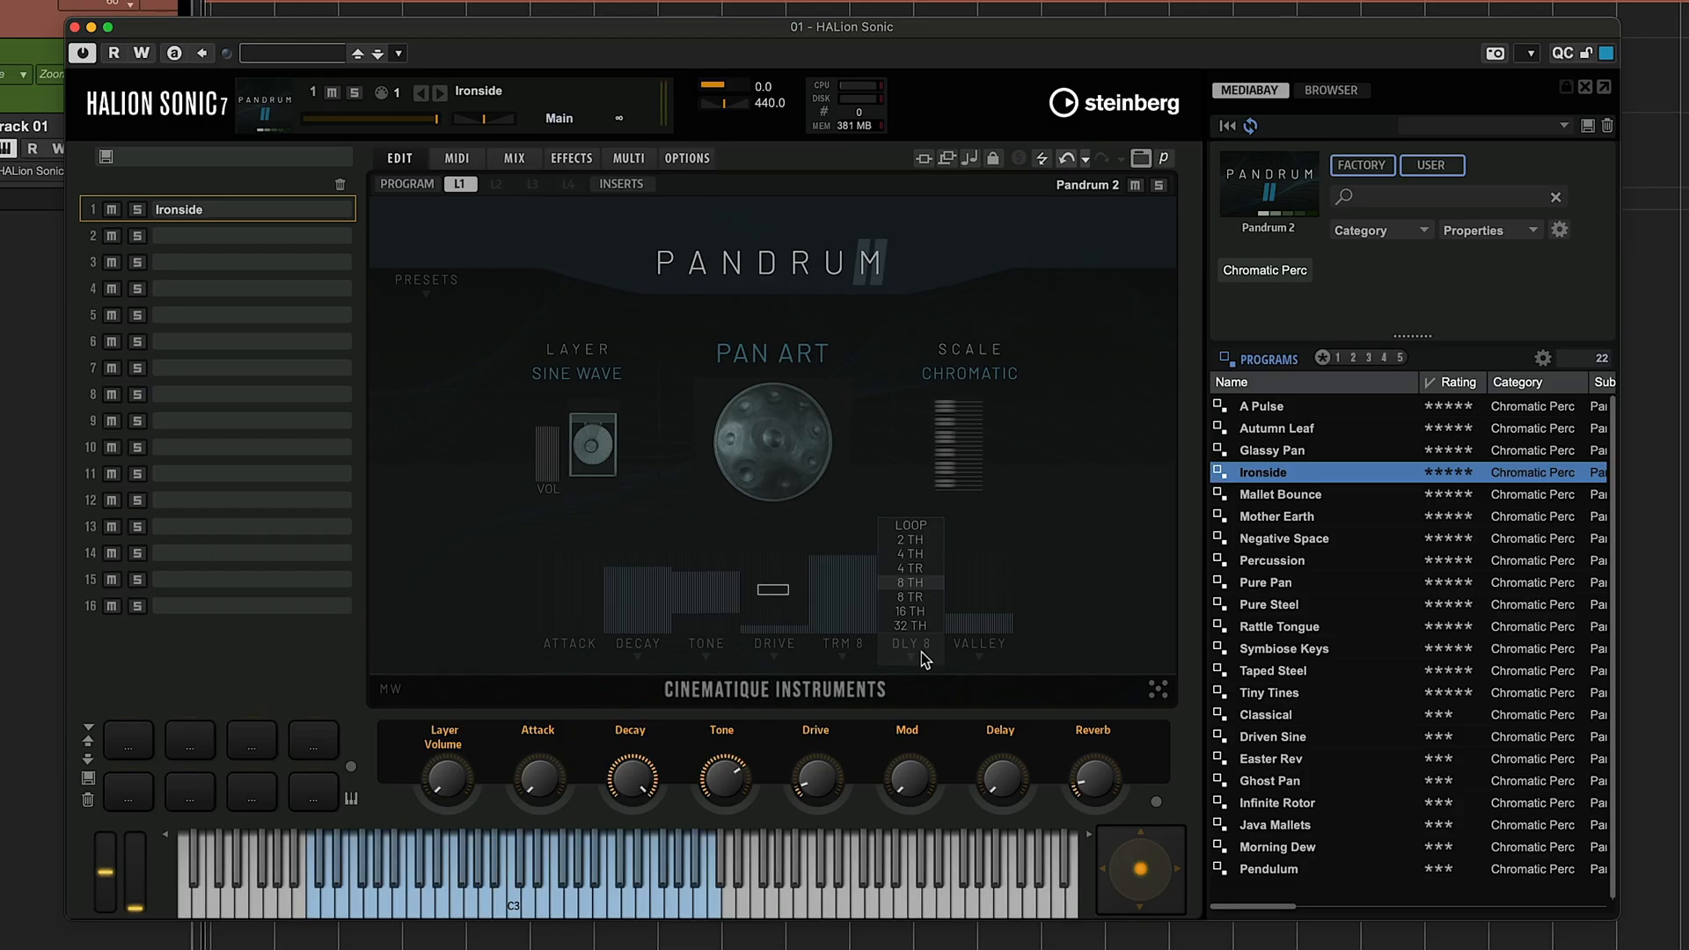
click(976, 670)
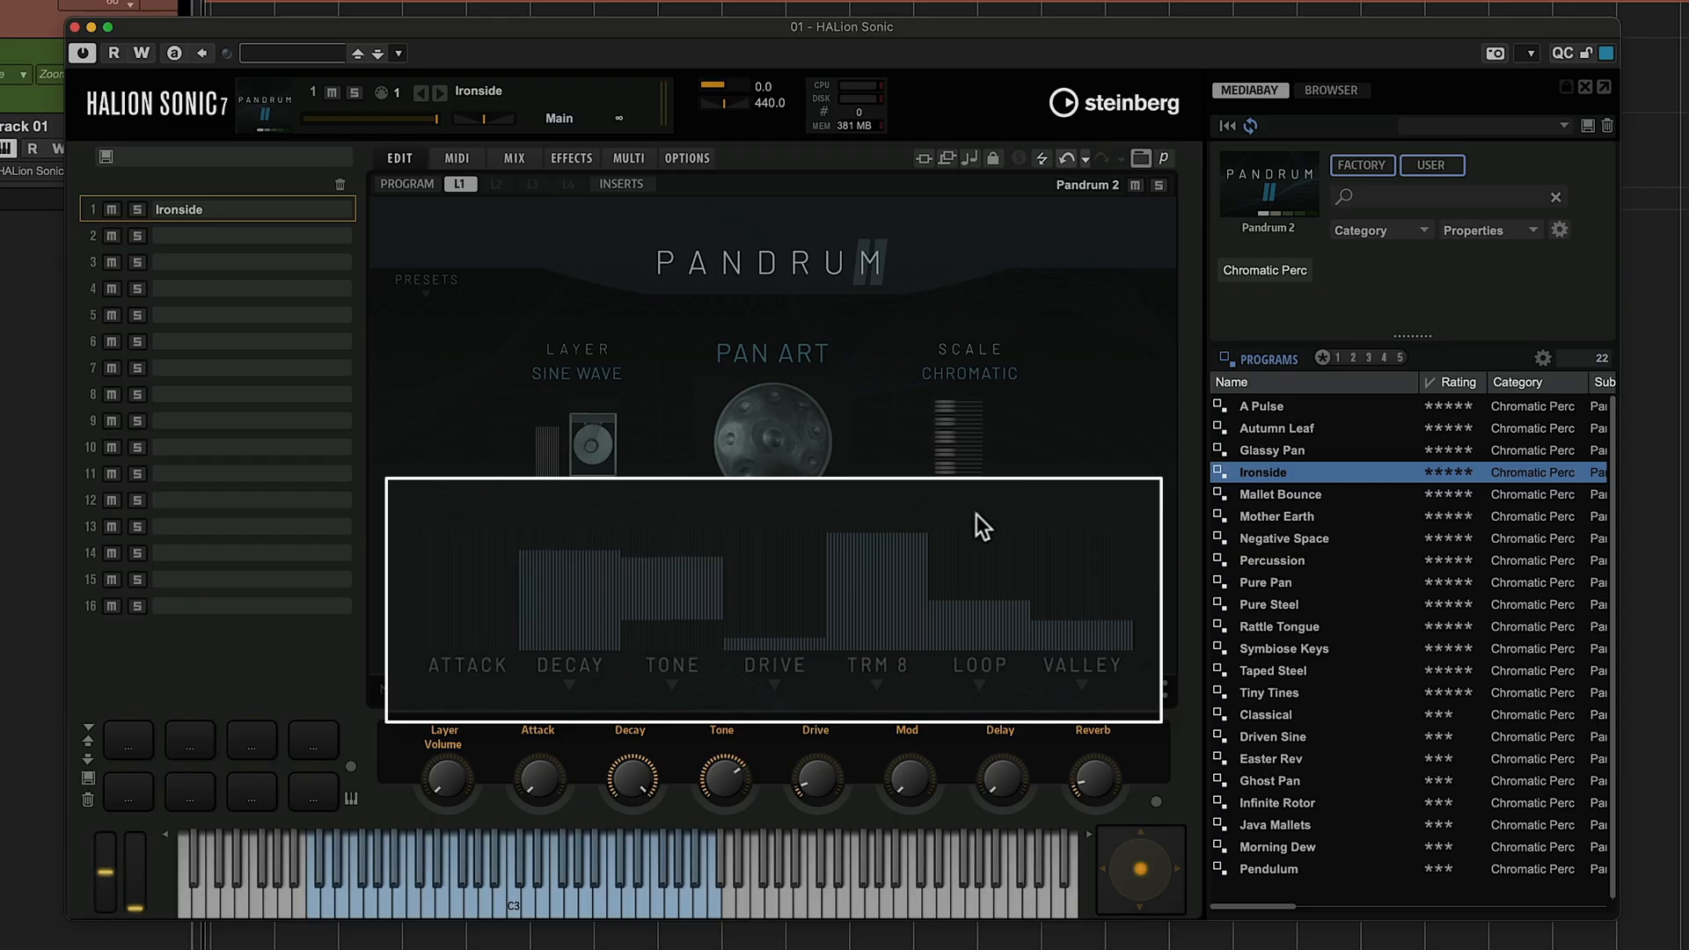
Raise the Loop delay to a high amount and adjust the decay level
mouse_move(971, 560)
mouse_down()
mouse_move(965, 582)
mouse_move(969, 543)
mouse_move(971, 564)
mouse_up()
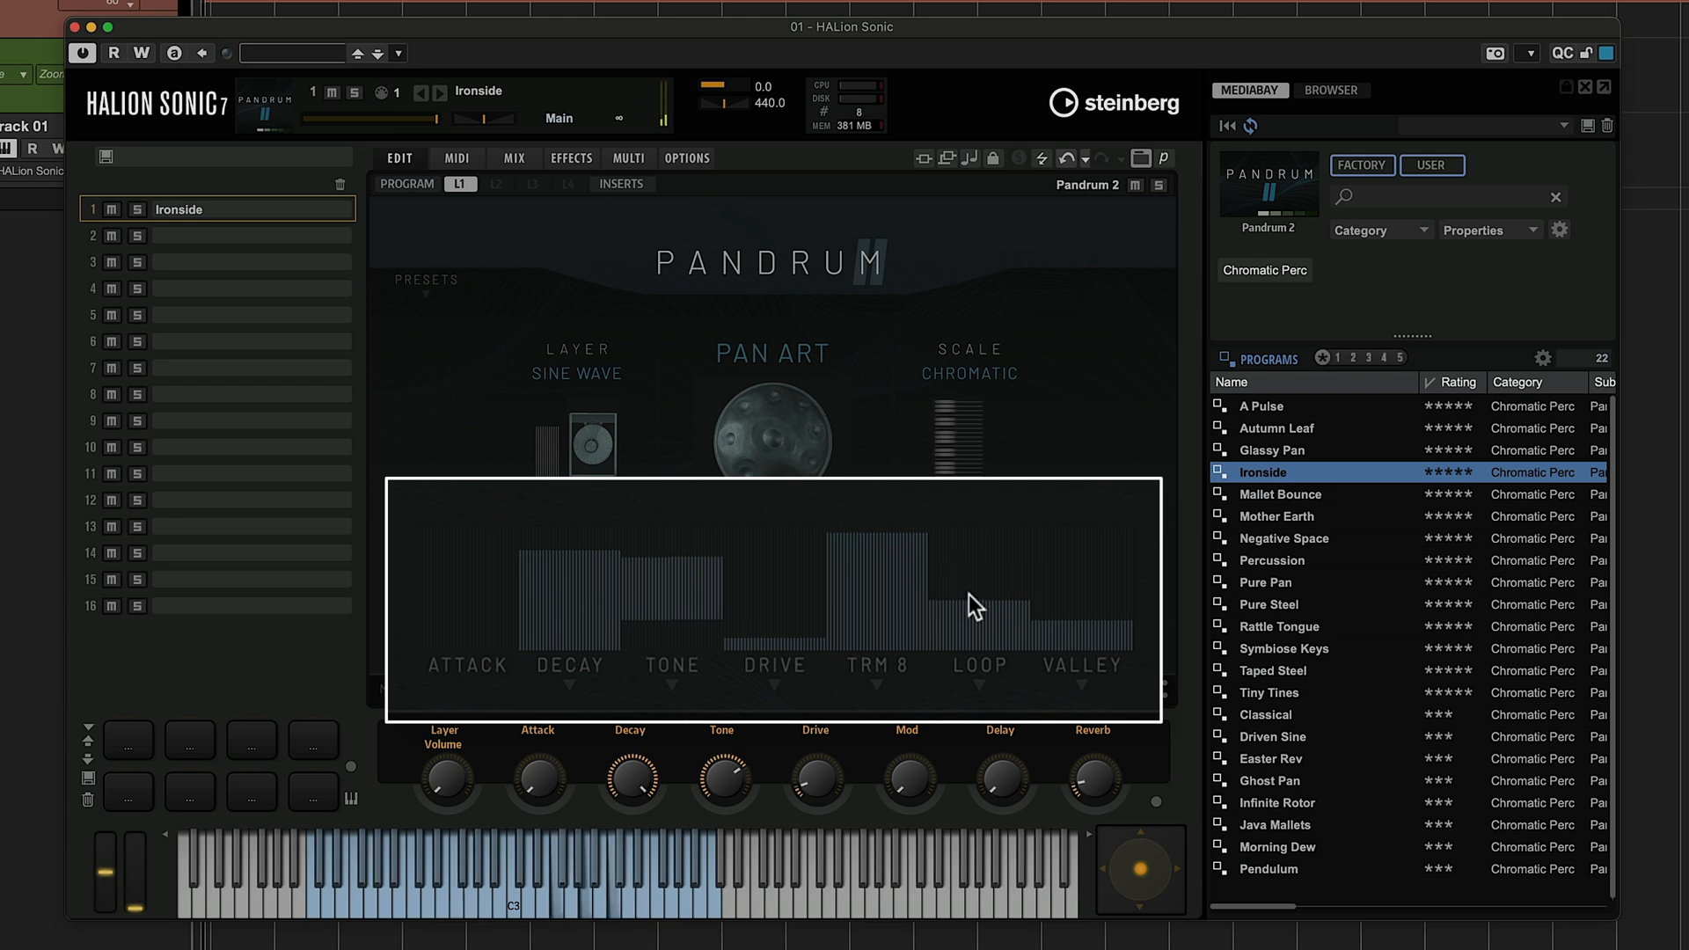
drag(970, 570, 972, 556)
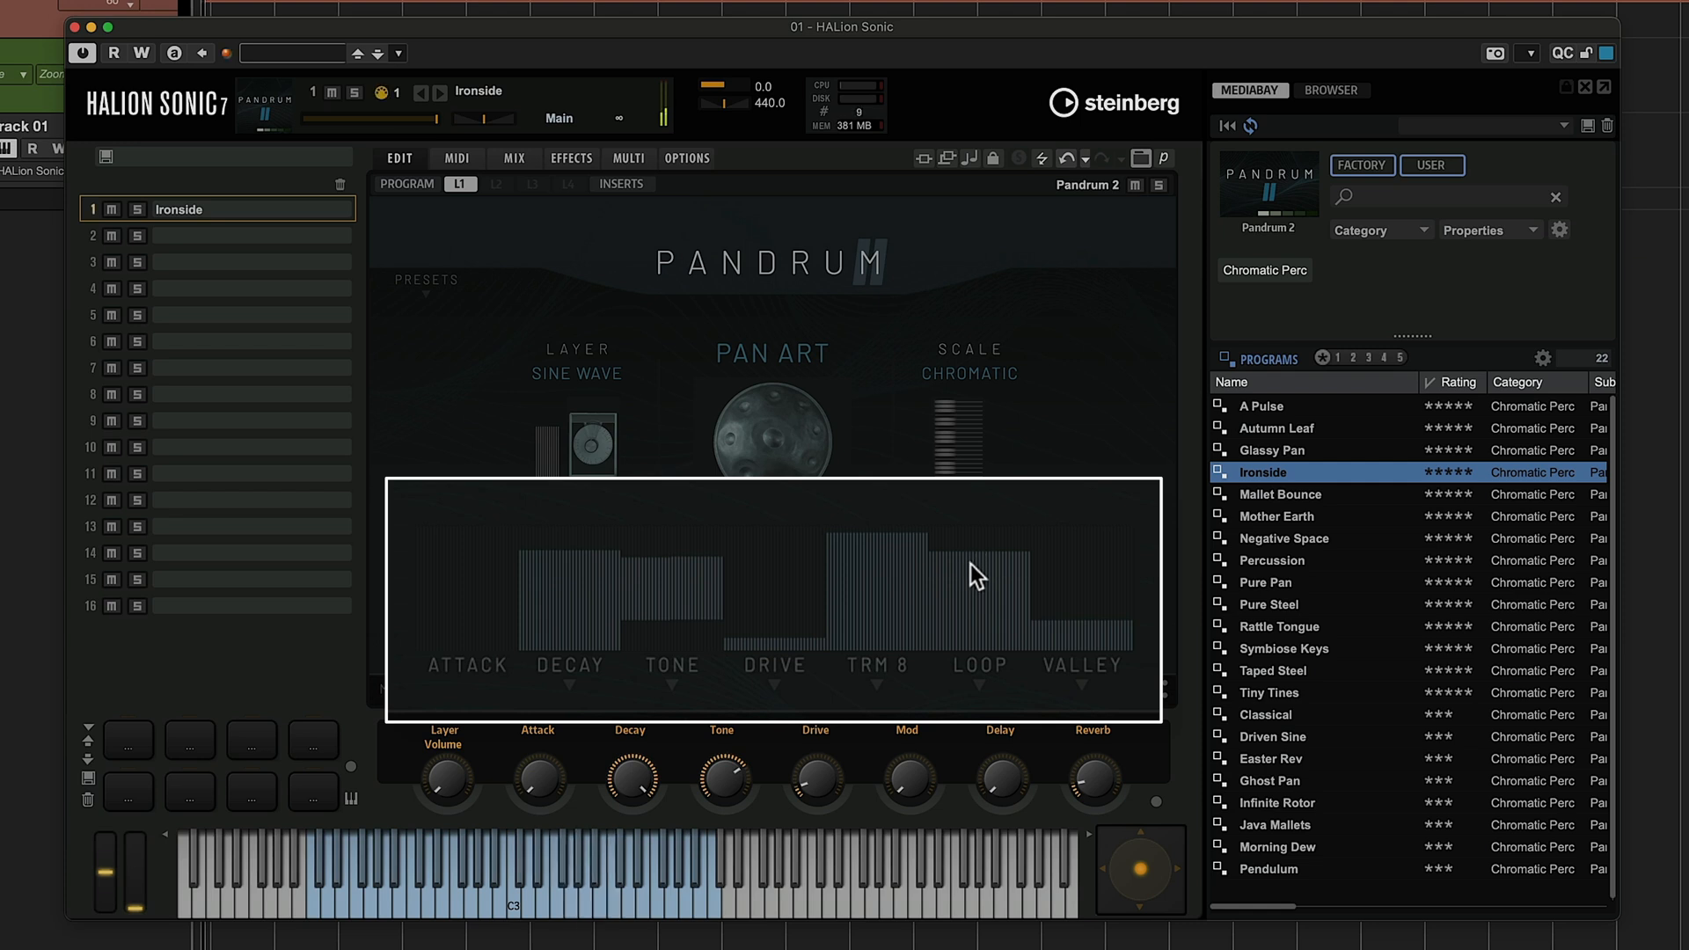
drag(441, 624, 535, 566)
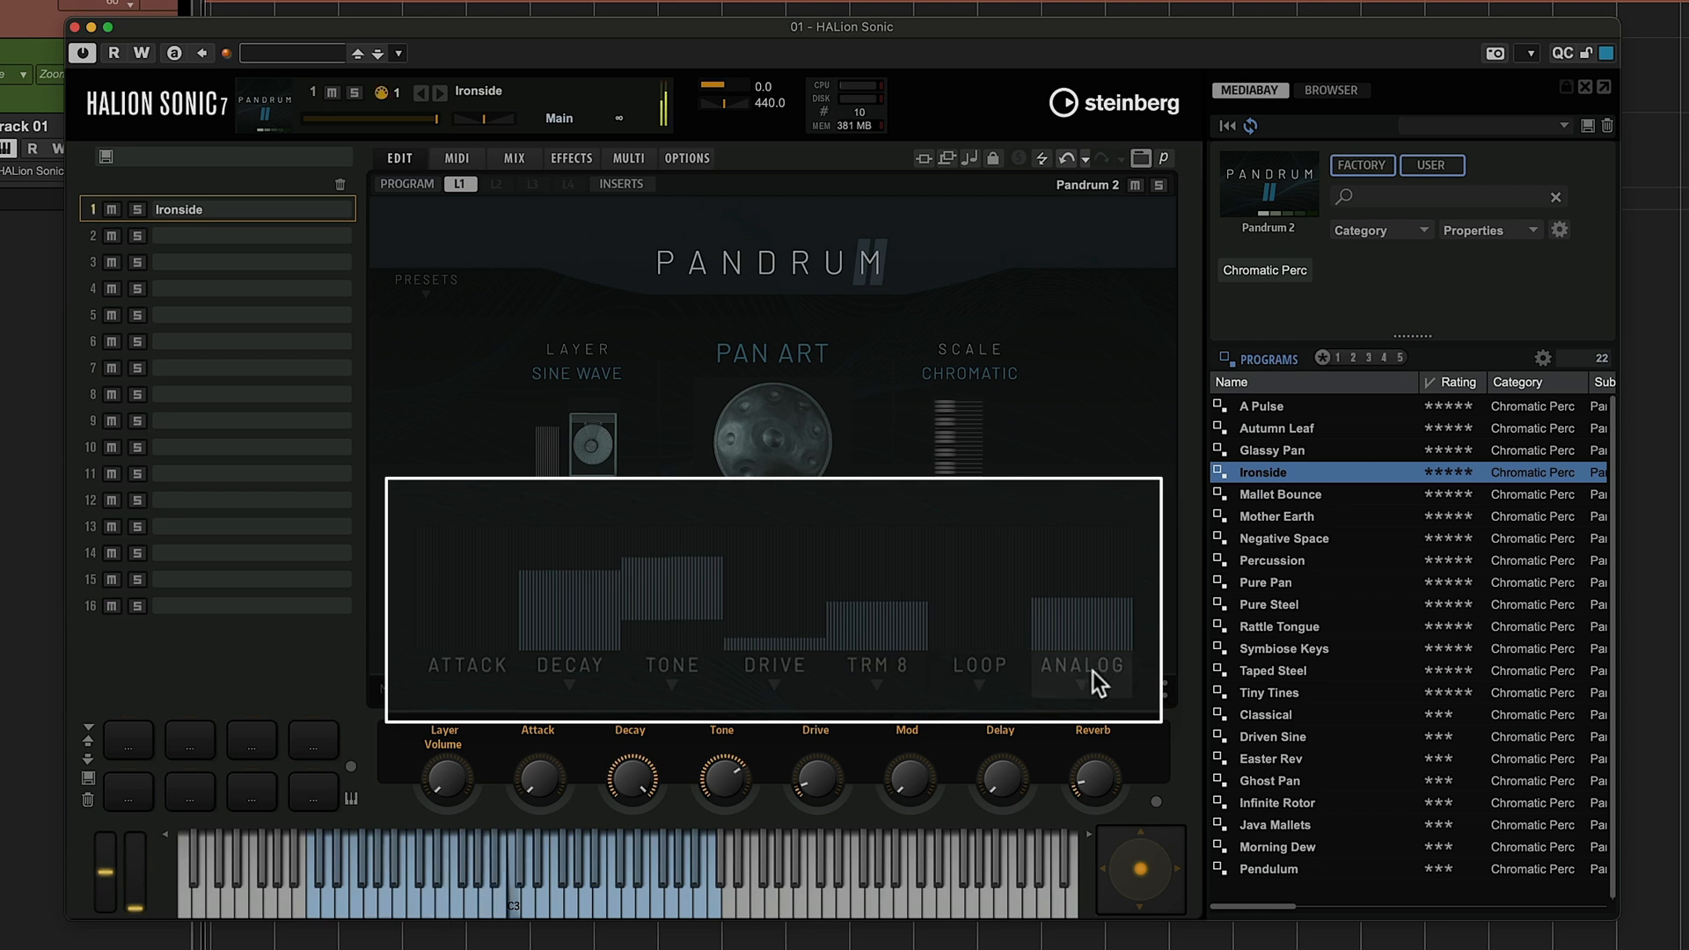
Vary the Drive amount and try the Crush effect in its place at a different amount
click(767, 674)
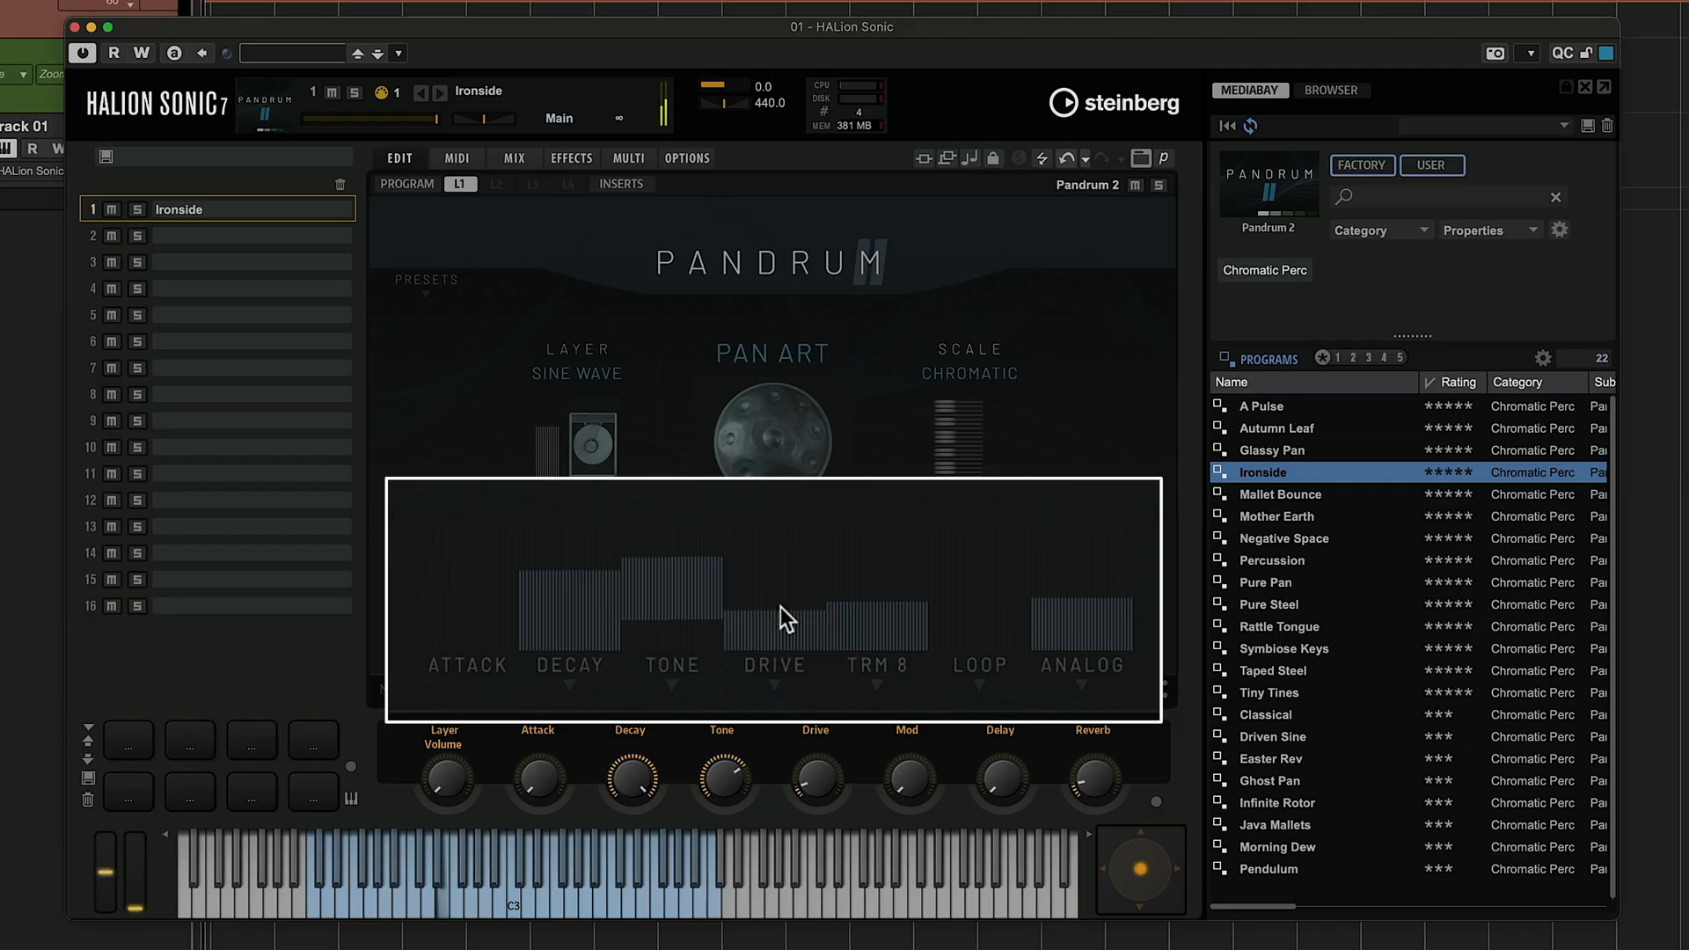
drag(780, 607, 781, 644)
click(774, 665)
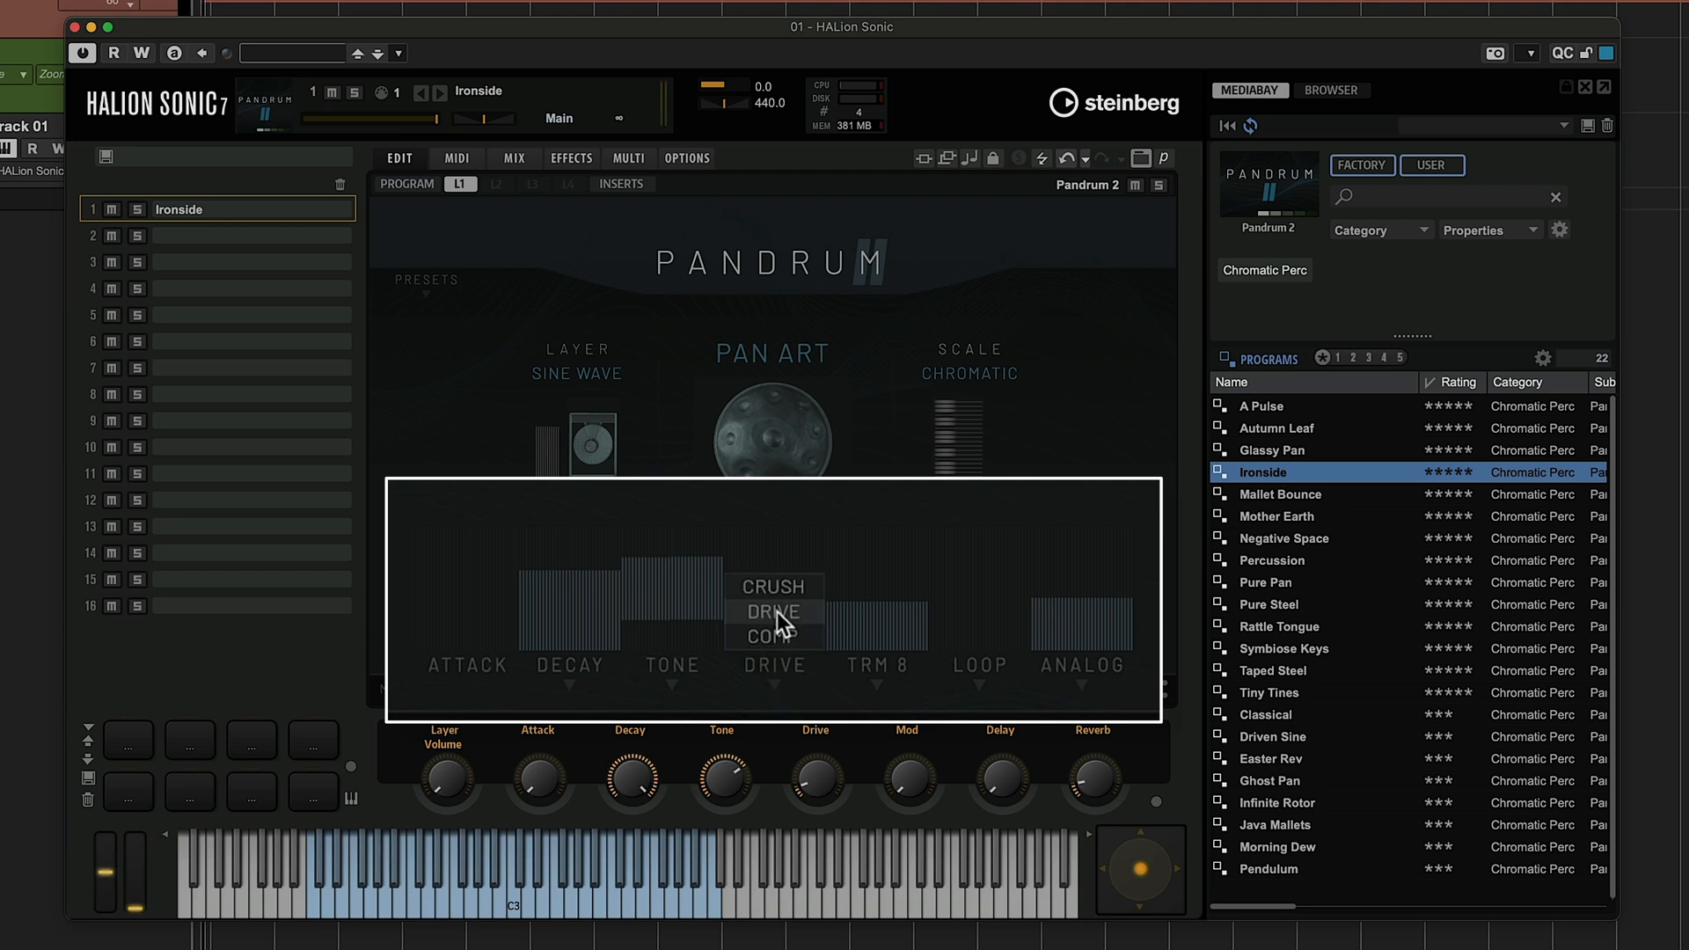
click(784, 583)
mouse_move(783, 600)
mouse_down()
mouse_move(783, 541)
mouse_move(788, 596)
mouse_up()
Try the Comp effect in the drive slot and raise its amount
click(778, 645)
click(778, 635)
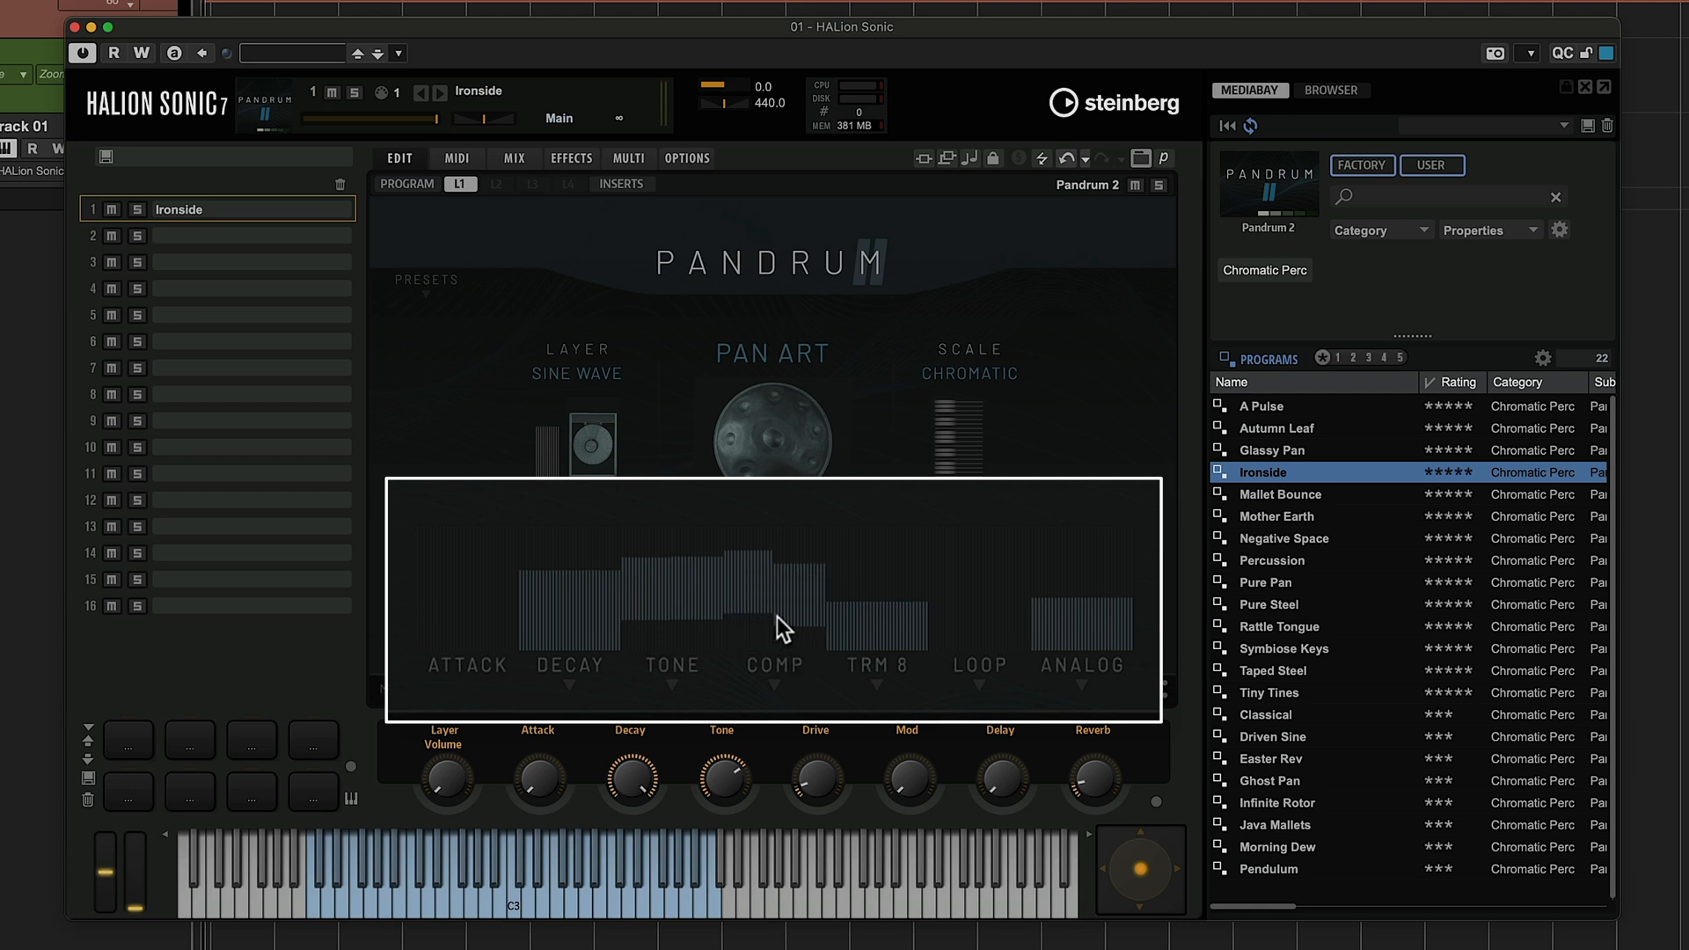
drag(785, 587, 784, 513)
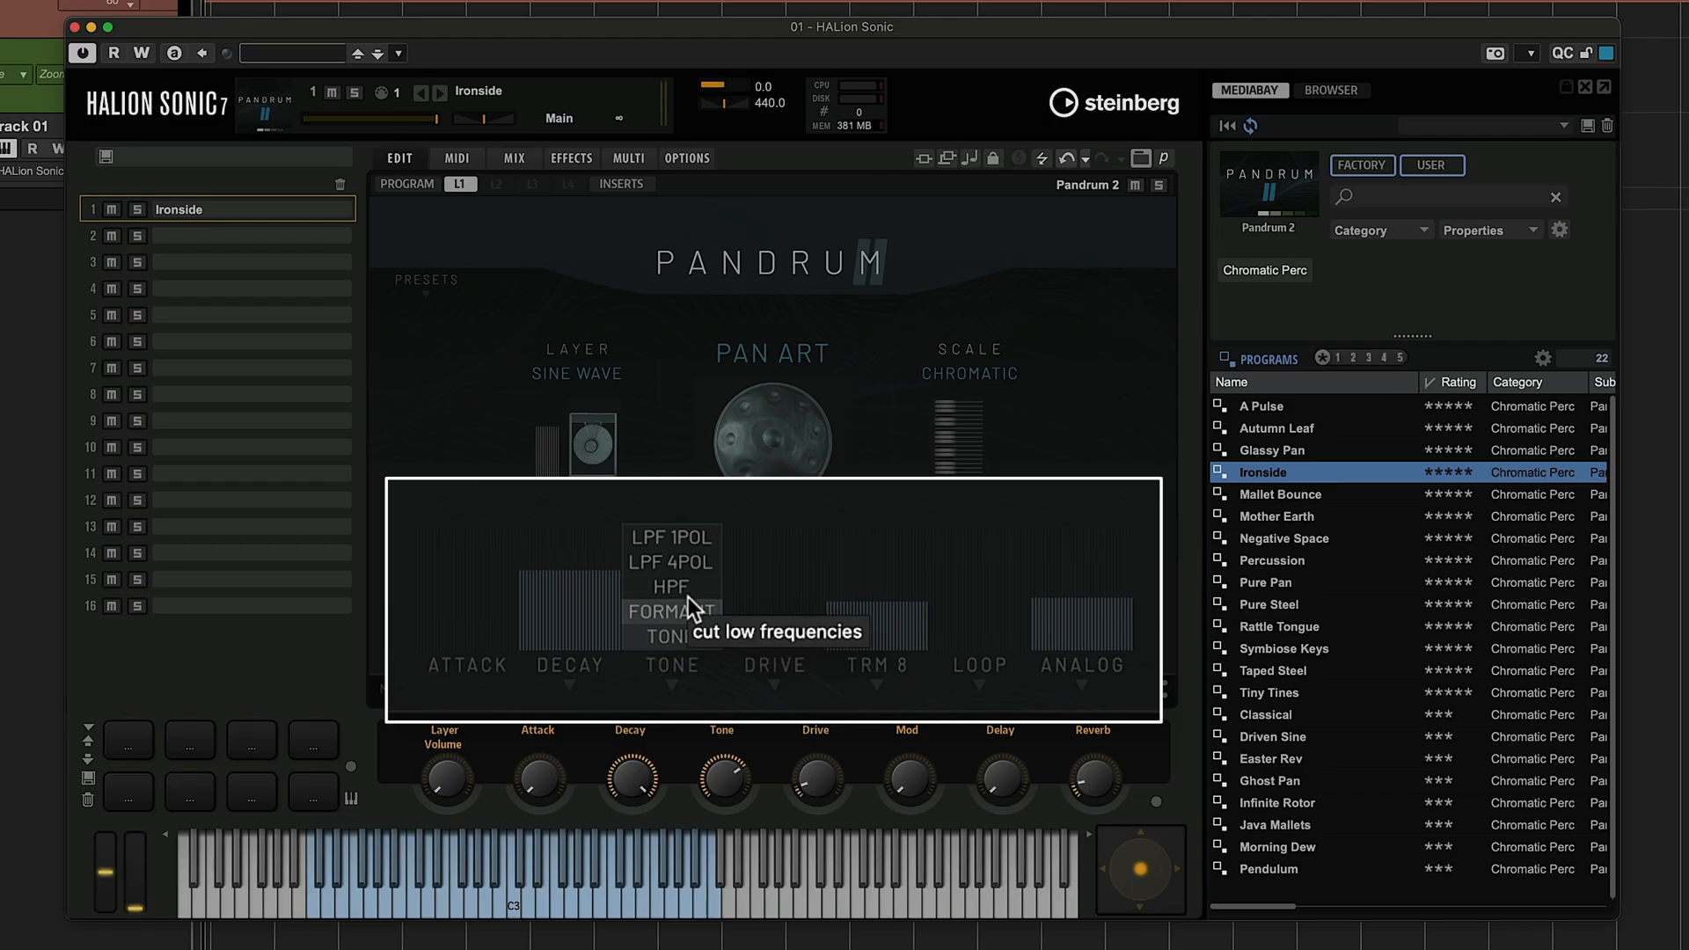
Try the Formant filter in the tone slot and sweep its settings
click(694, 641)
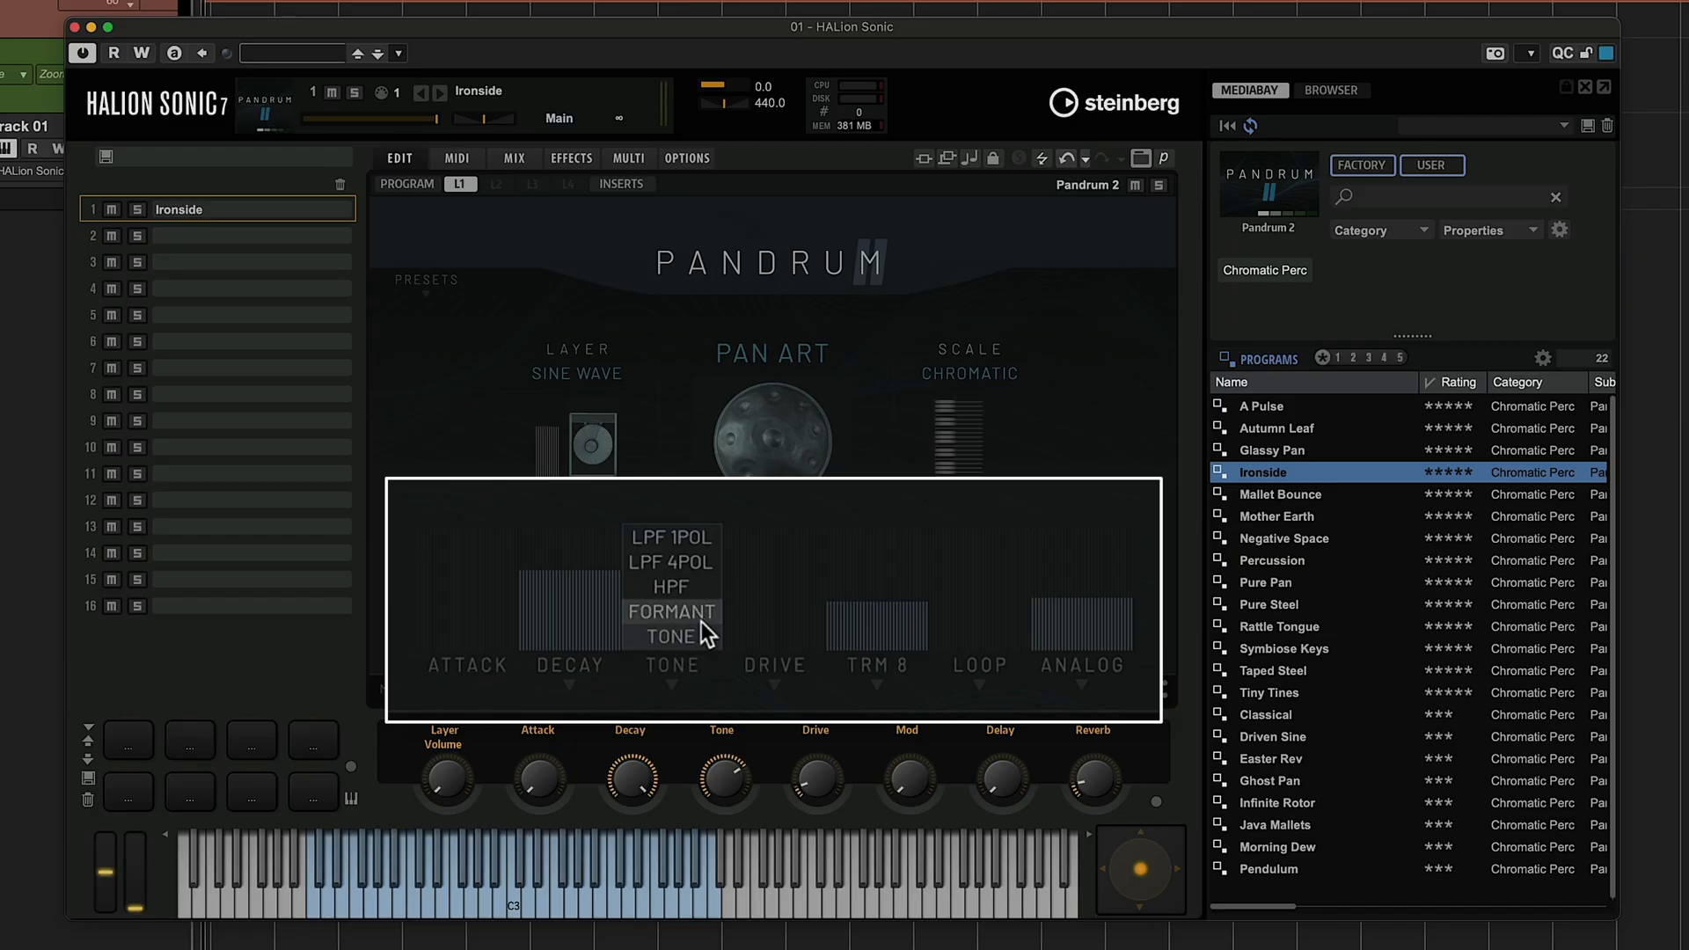
click(700, 615)
mouse_move(705, 616)
mouse_down()
mouse_move(647, 620)
mouse_move(748, 619)
mouse_move(651, 622)
mouse_move(713, 620)
mouse_up()
drag(683, 619, 635, 624)
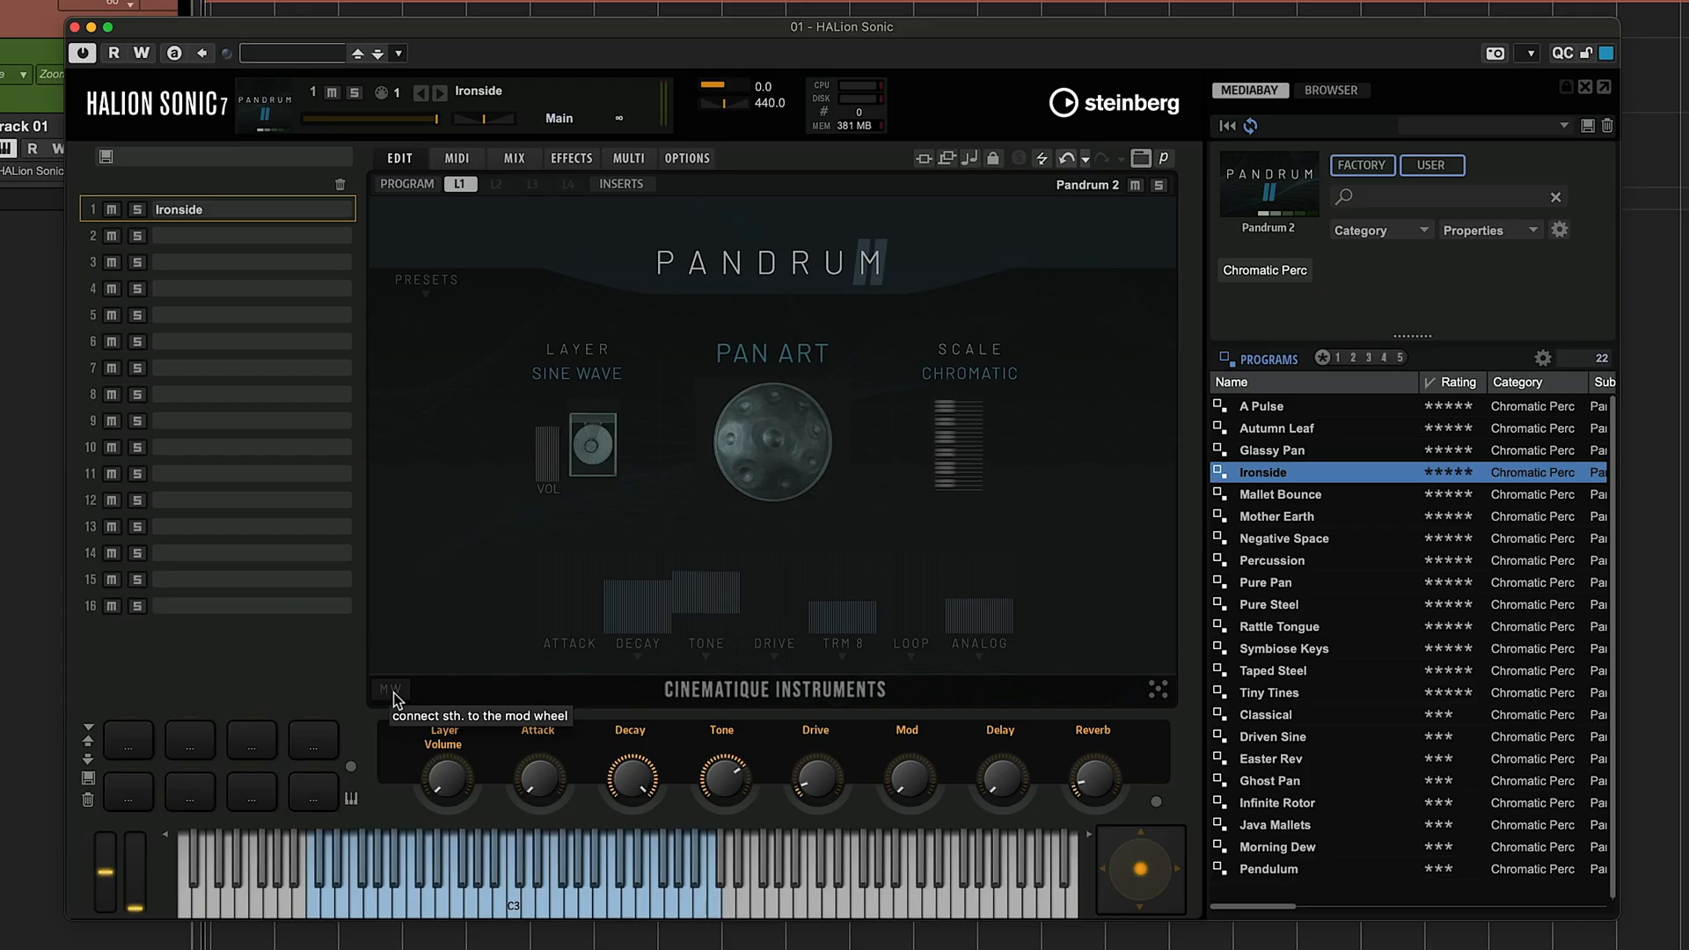
Try the mod wheel on Attack and Reverb, and assign it to Layer Vol
click(392, 692)
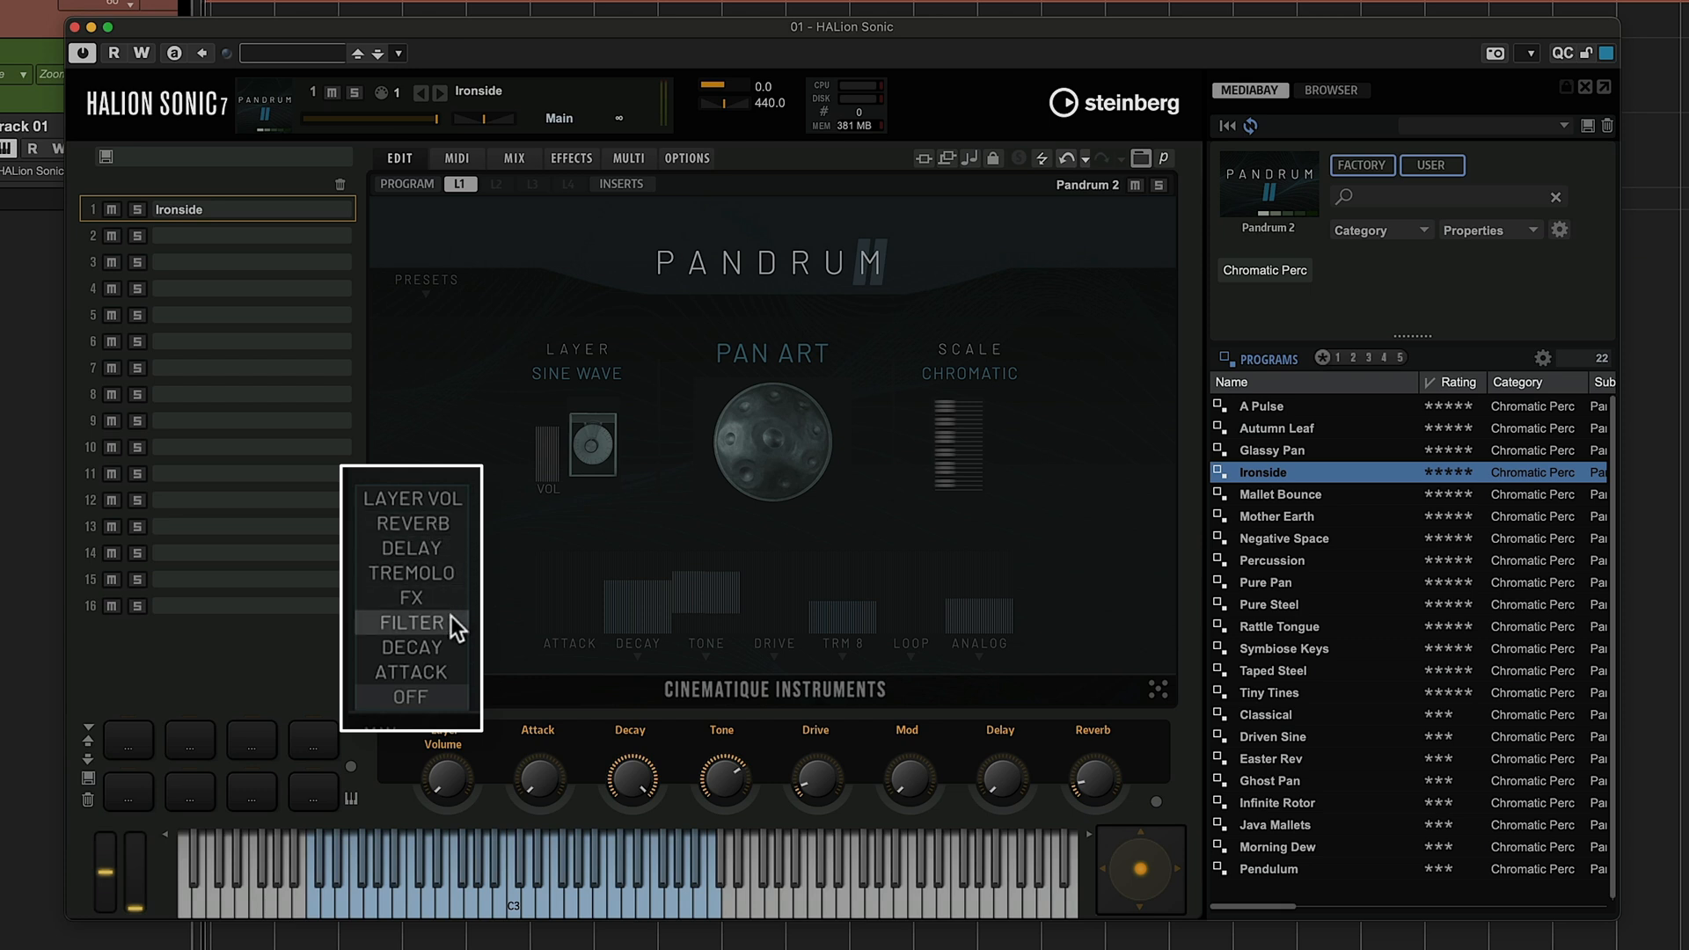
click(440, 668)
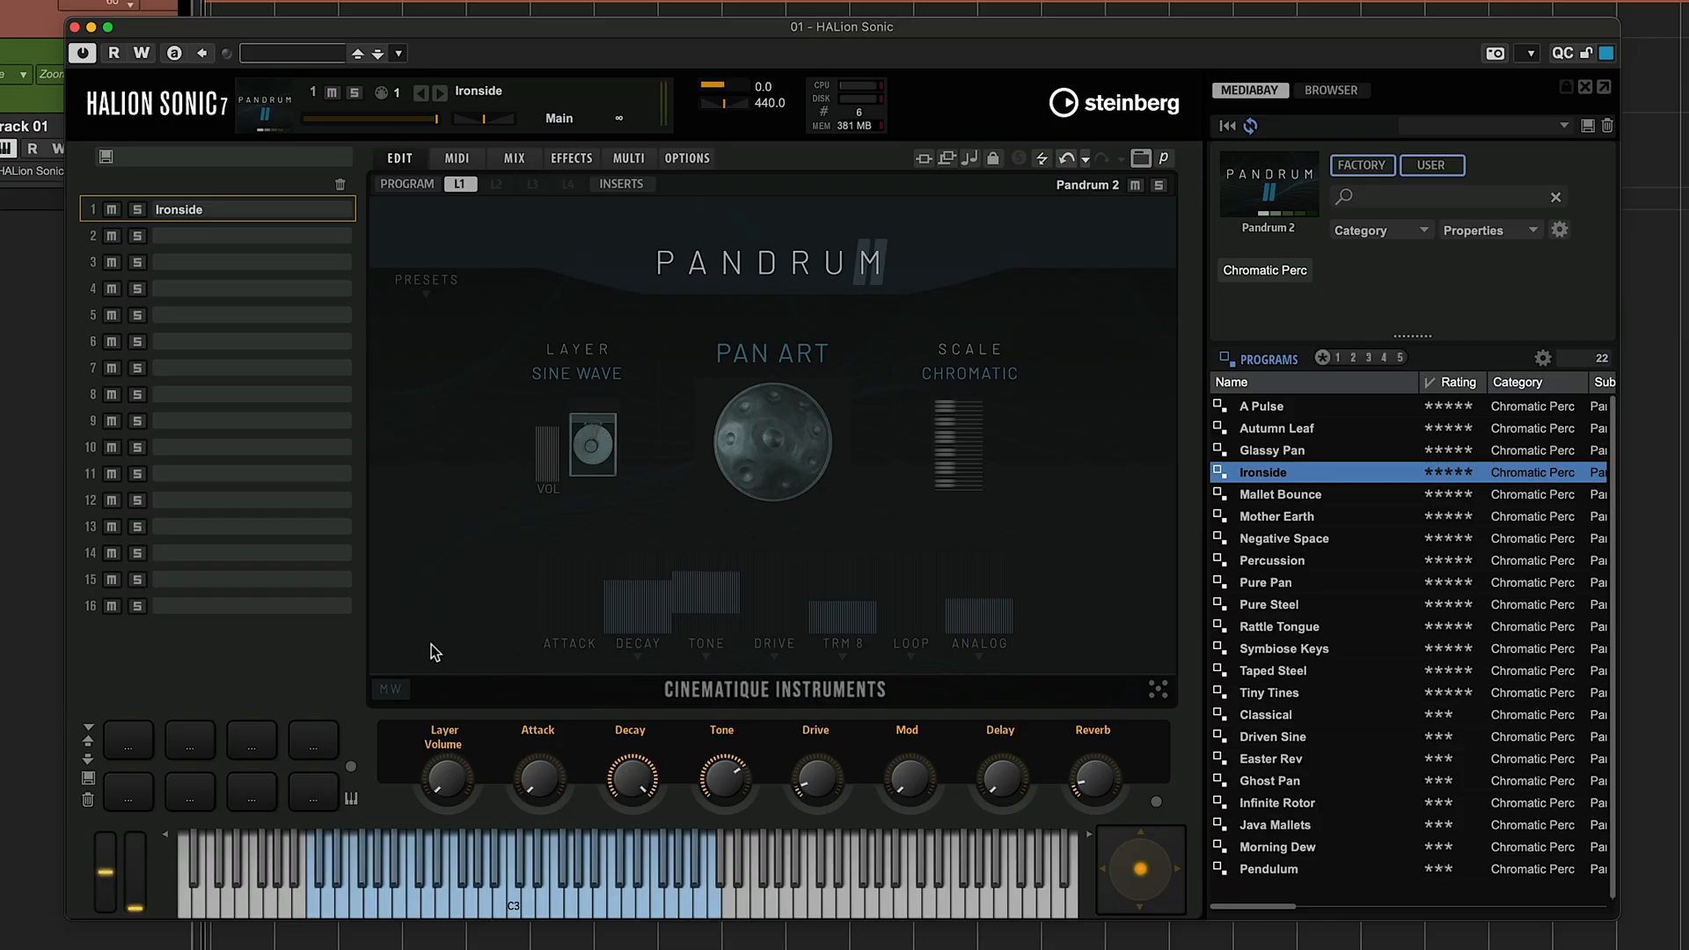
click(443, 737)
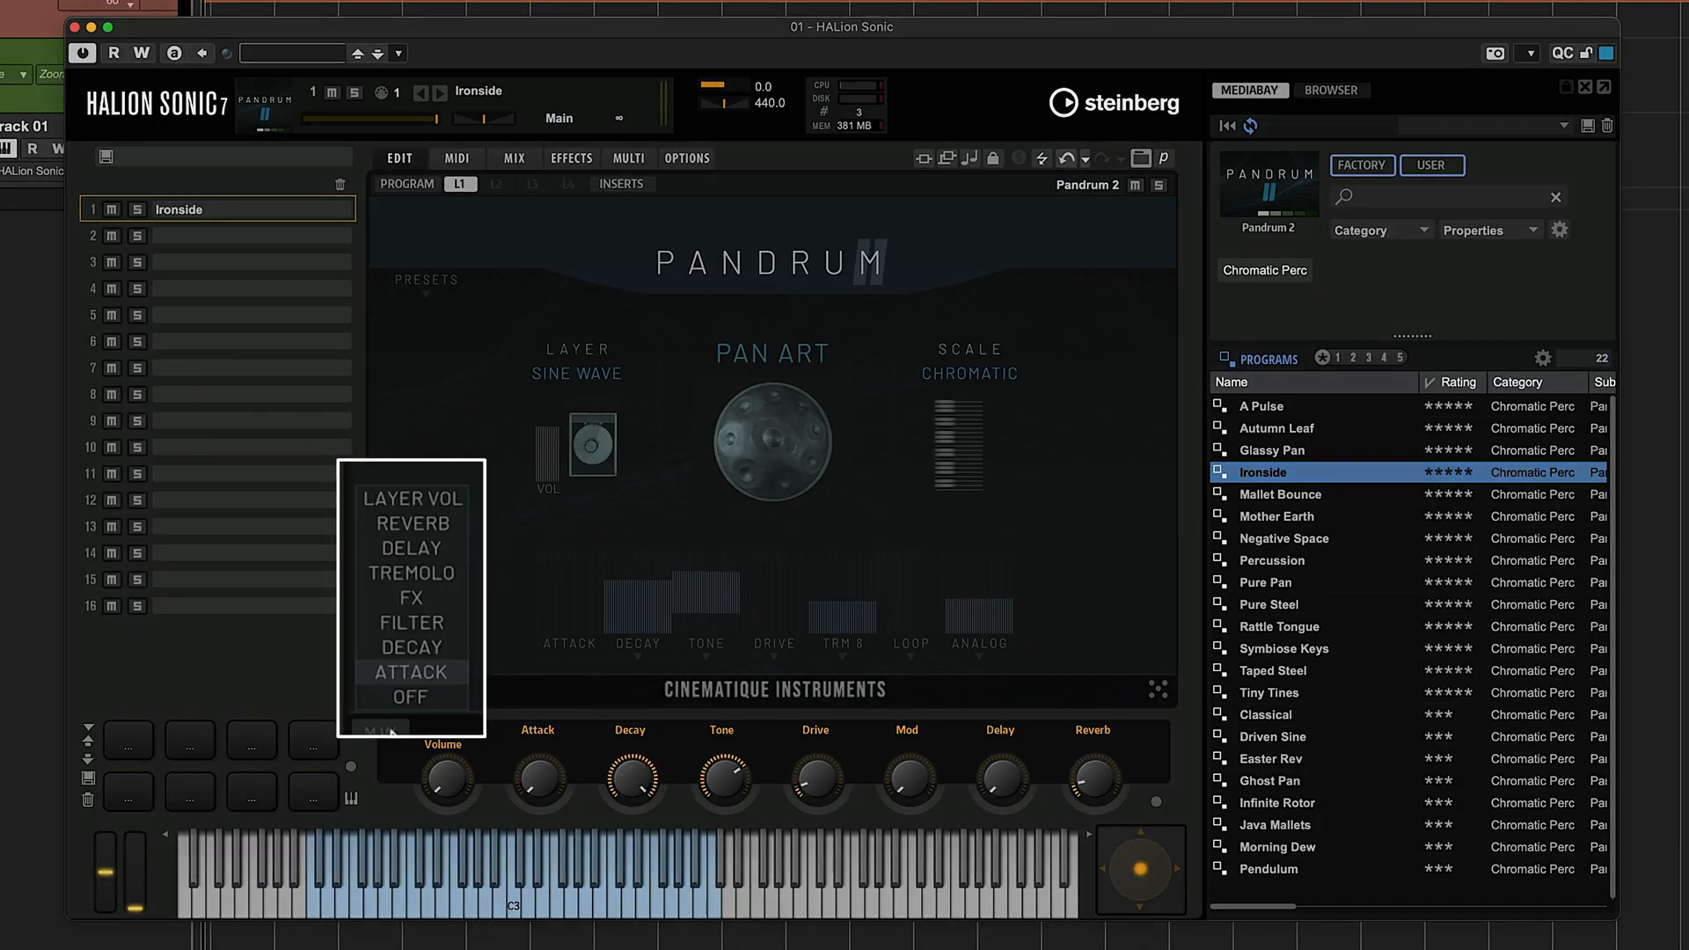
click(434, 525)
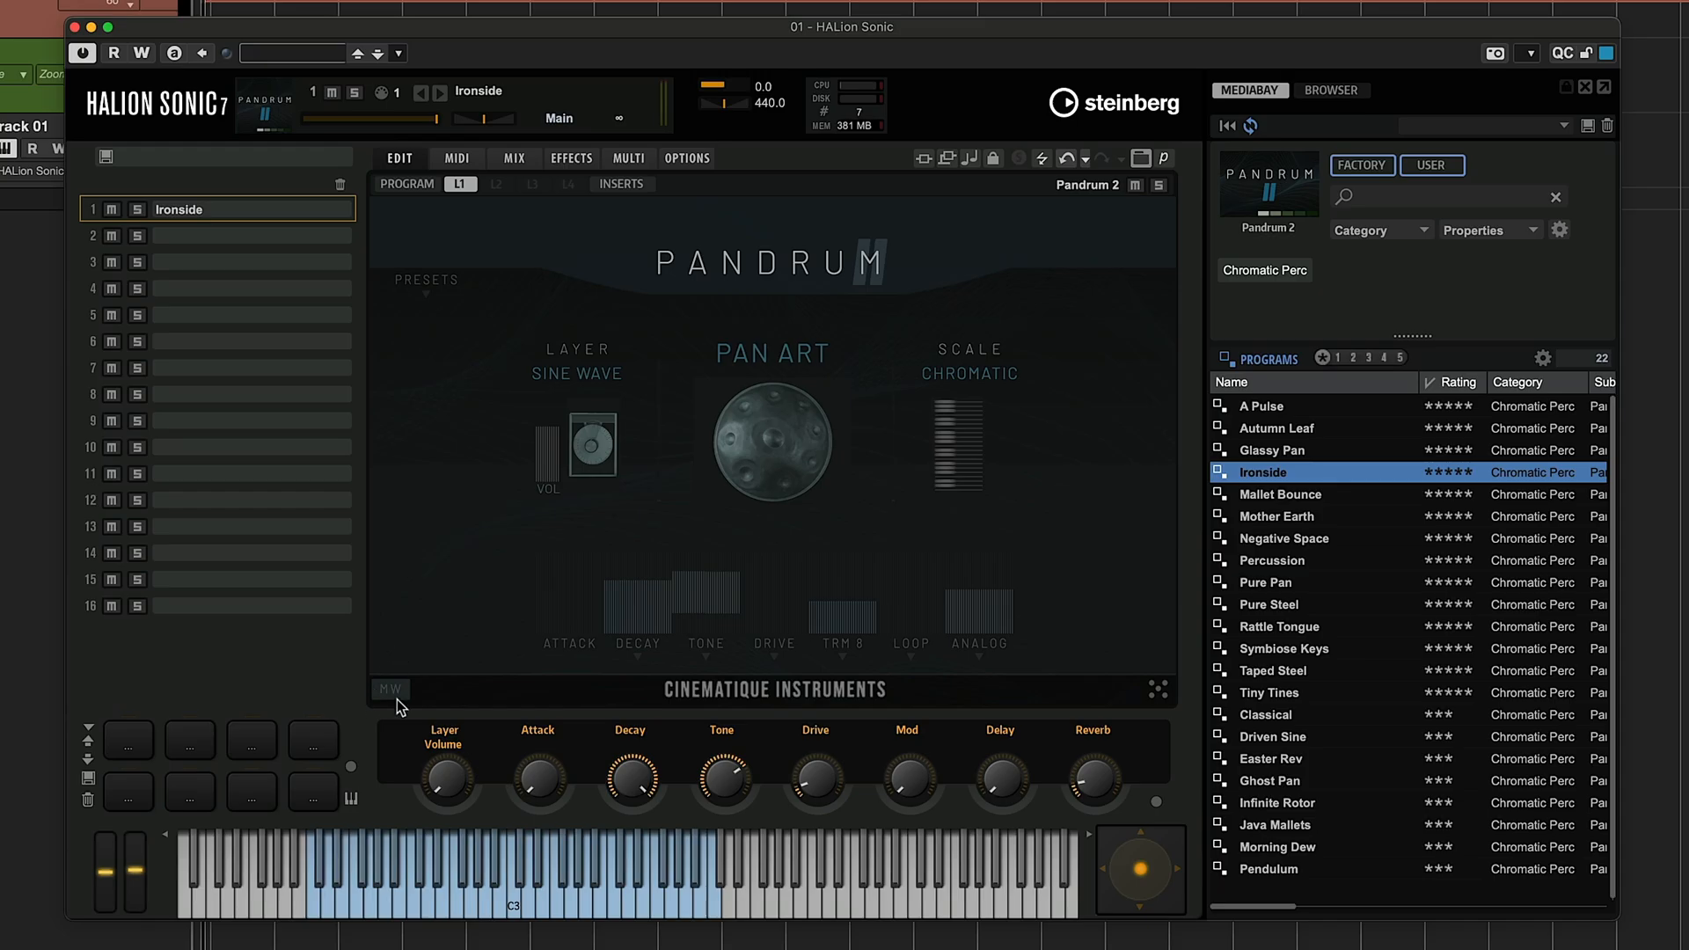
click(395, 700)
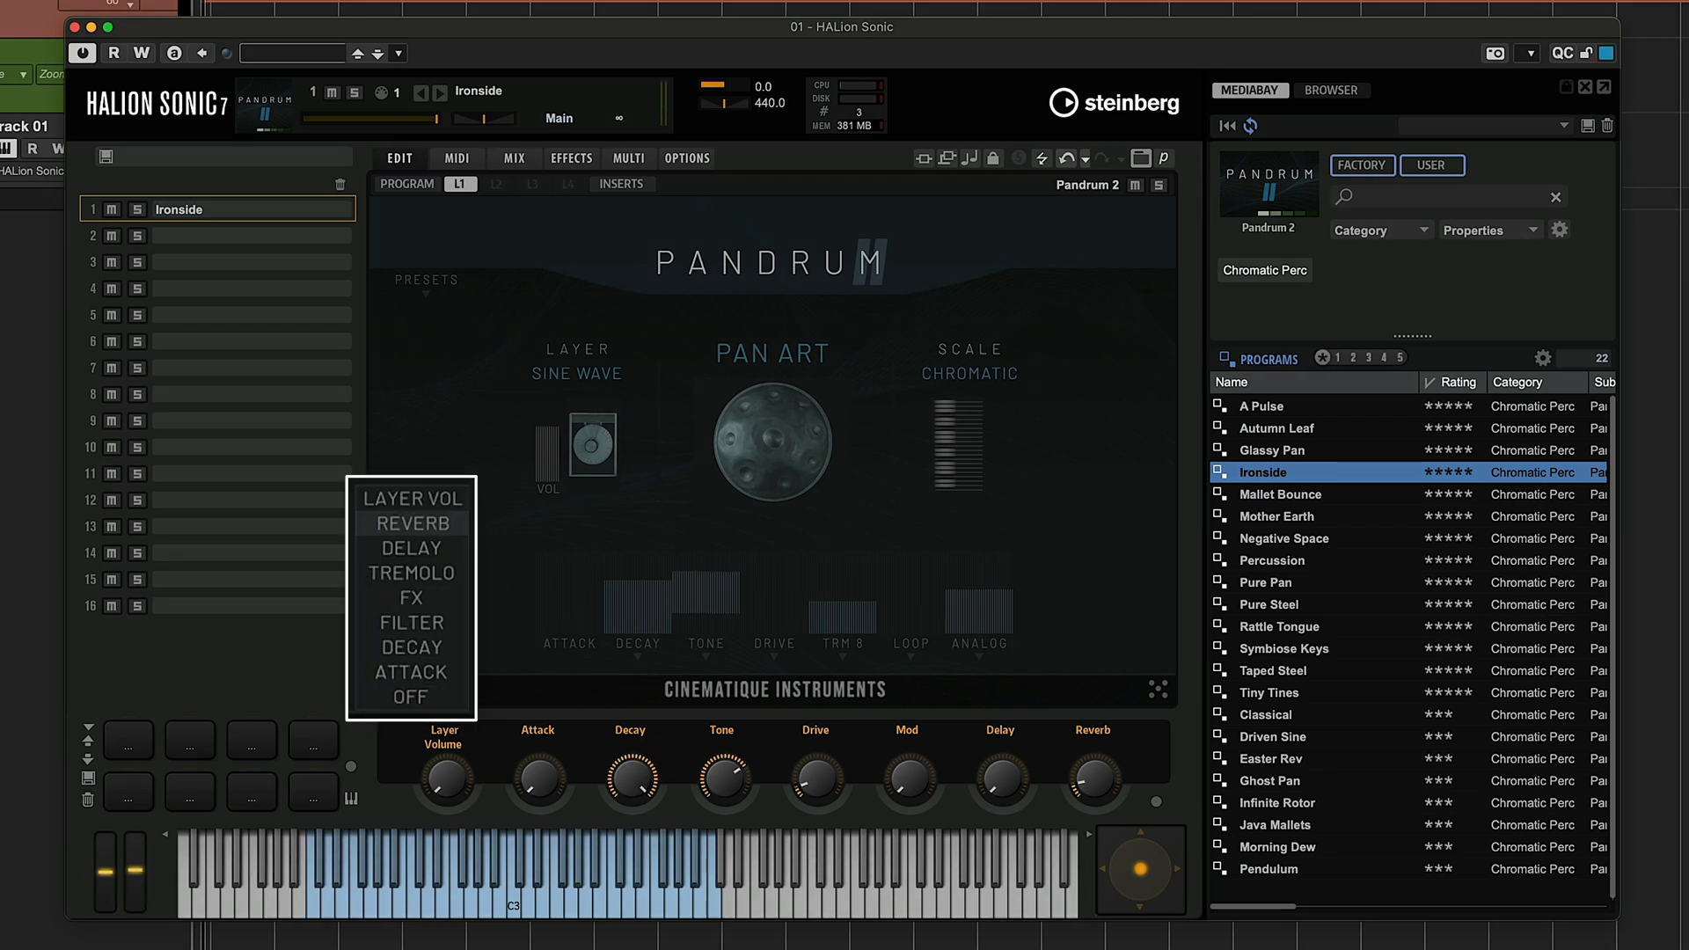
click(452, 499)
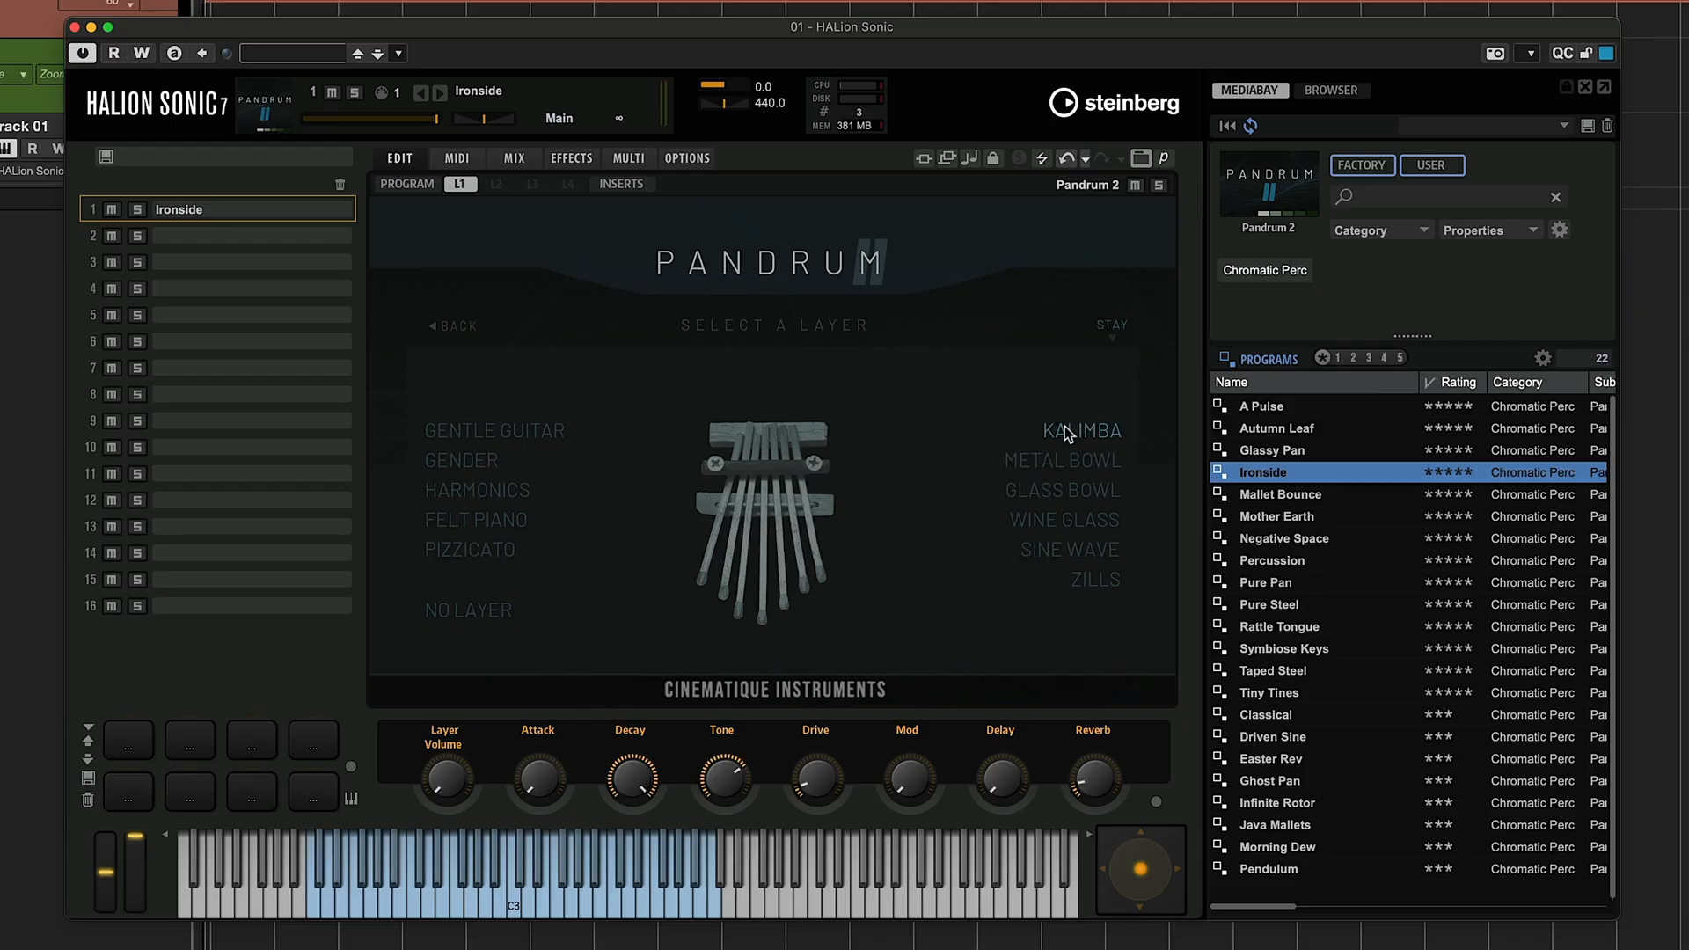
Return from the layer selection to the main view and randomise the instrument's settings
click(464, 325)
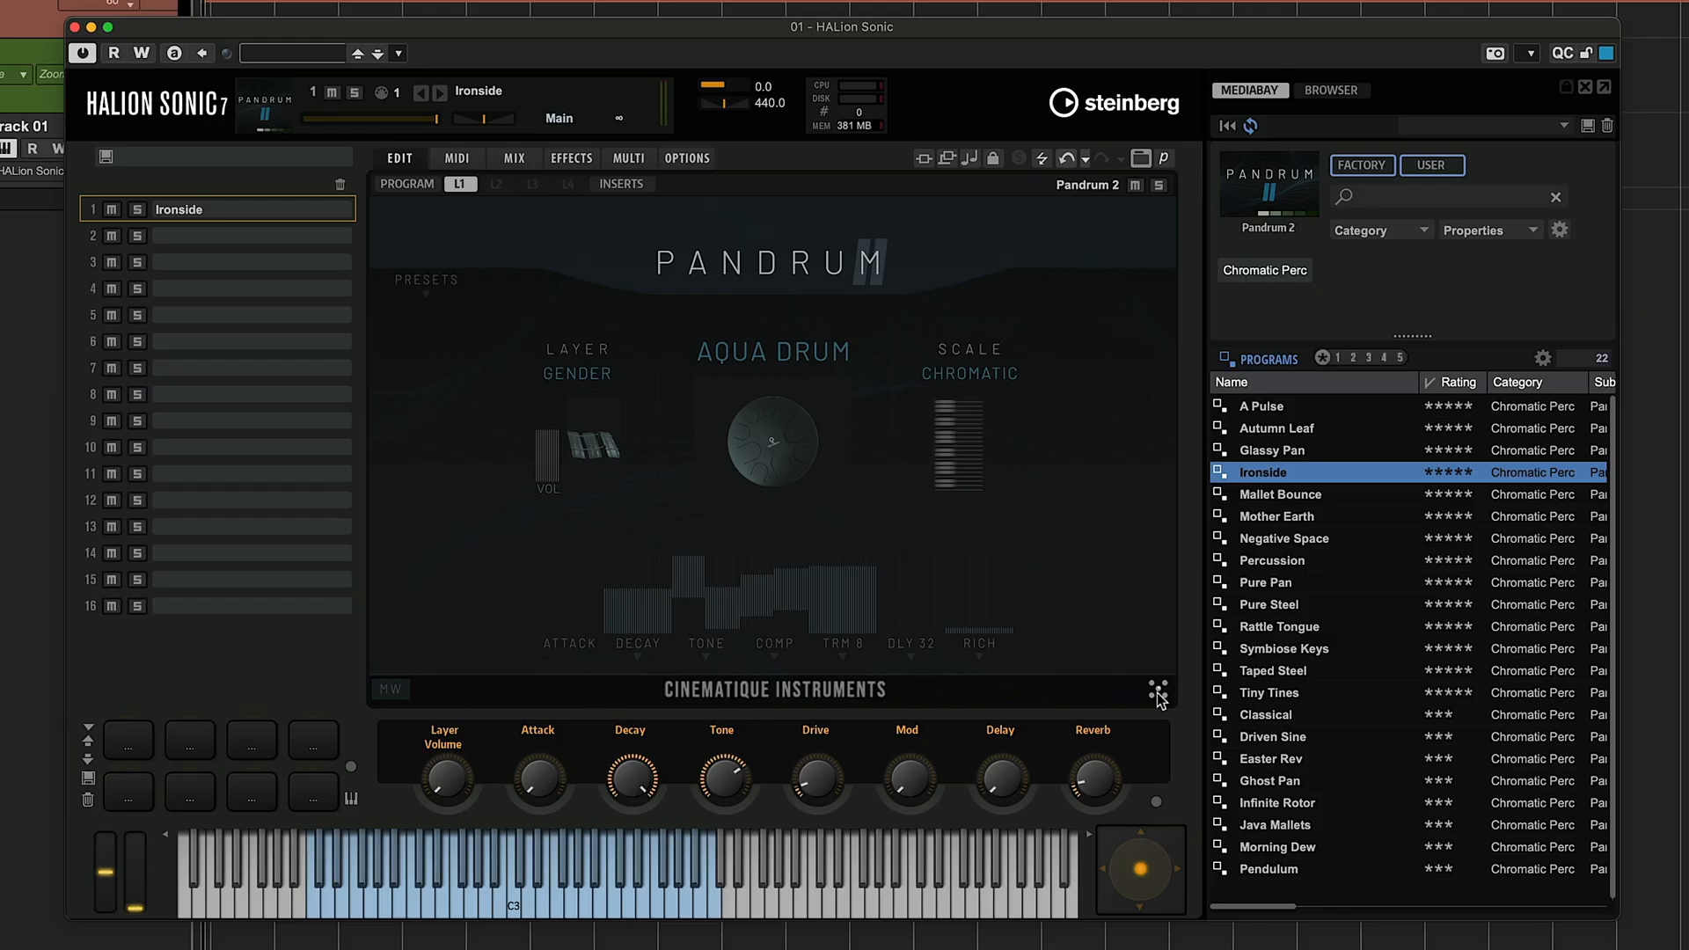
click(1158, 693)
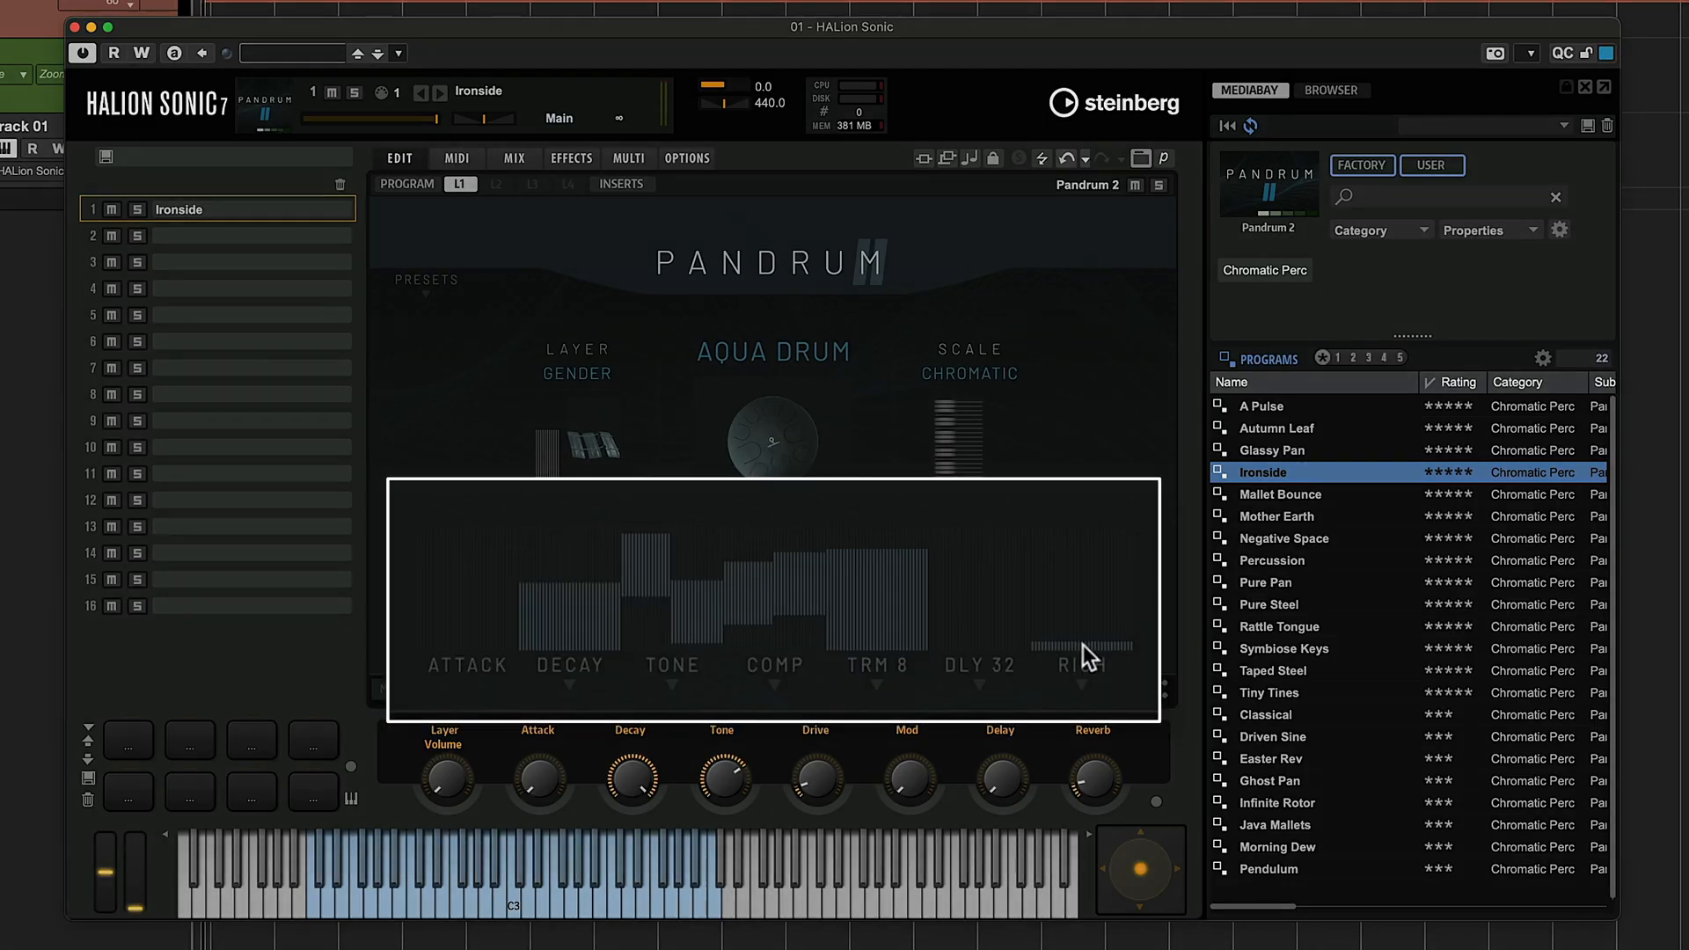
Raise the Rich reverb to a medium amount and lower the first Tone band
drag(1083, 645, 1085, 616)
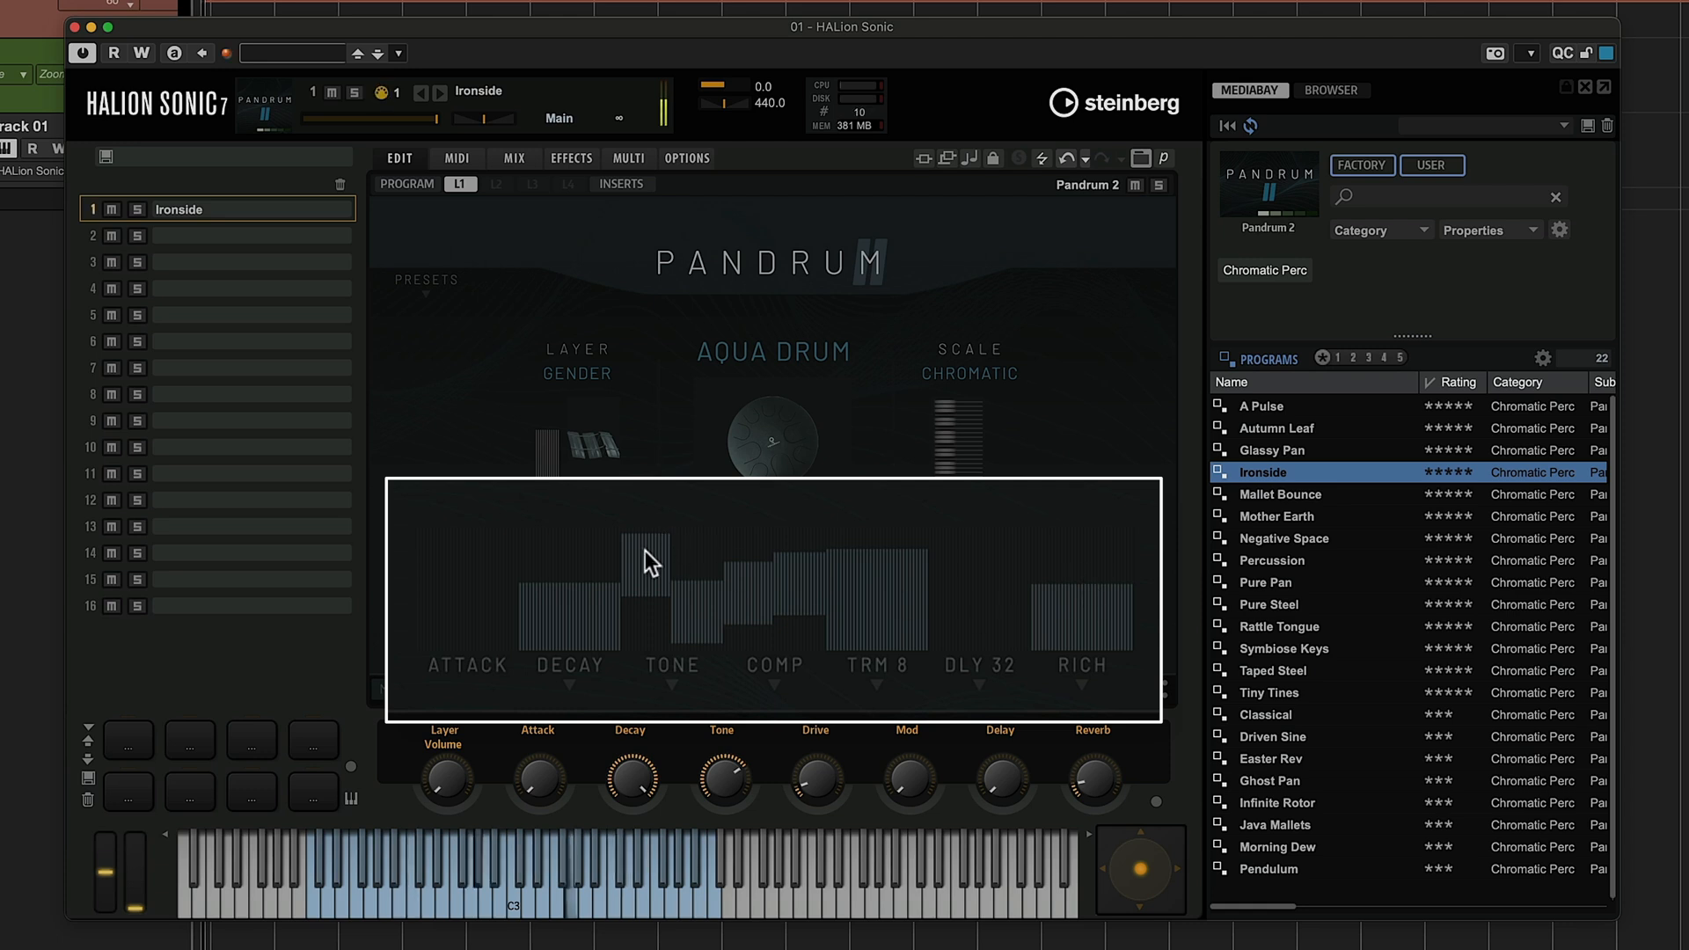
drag(646, 559, 648, 588)
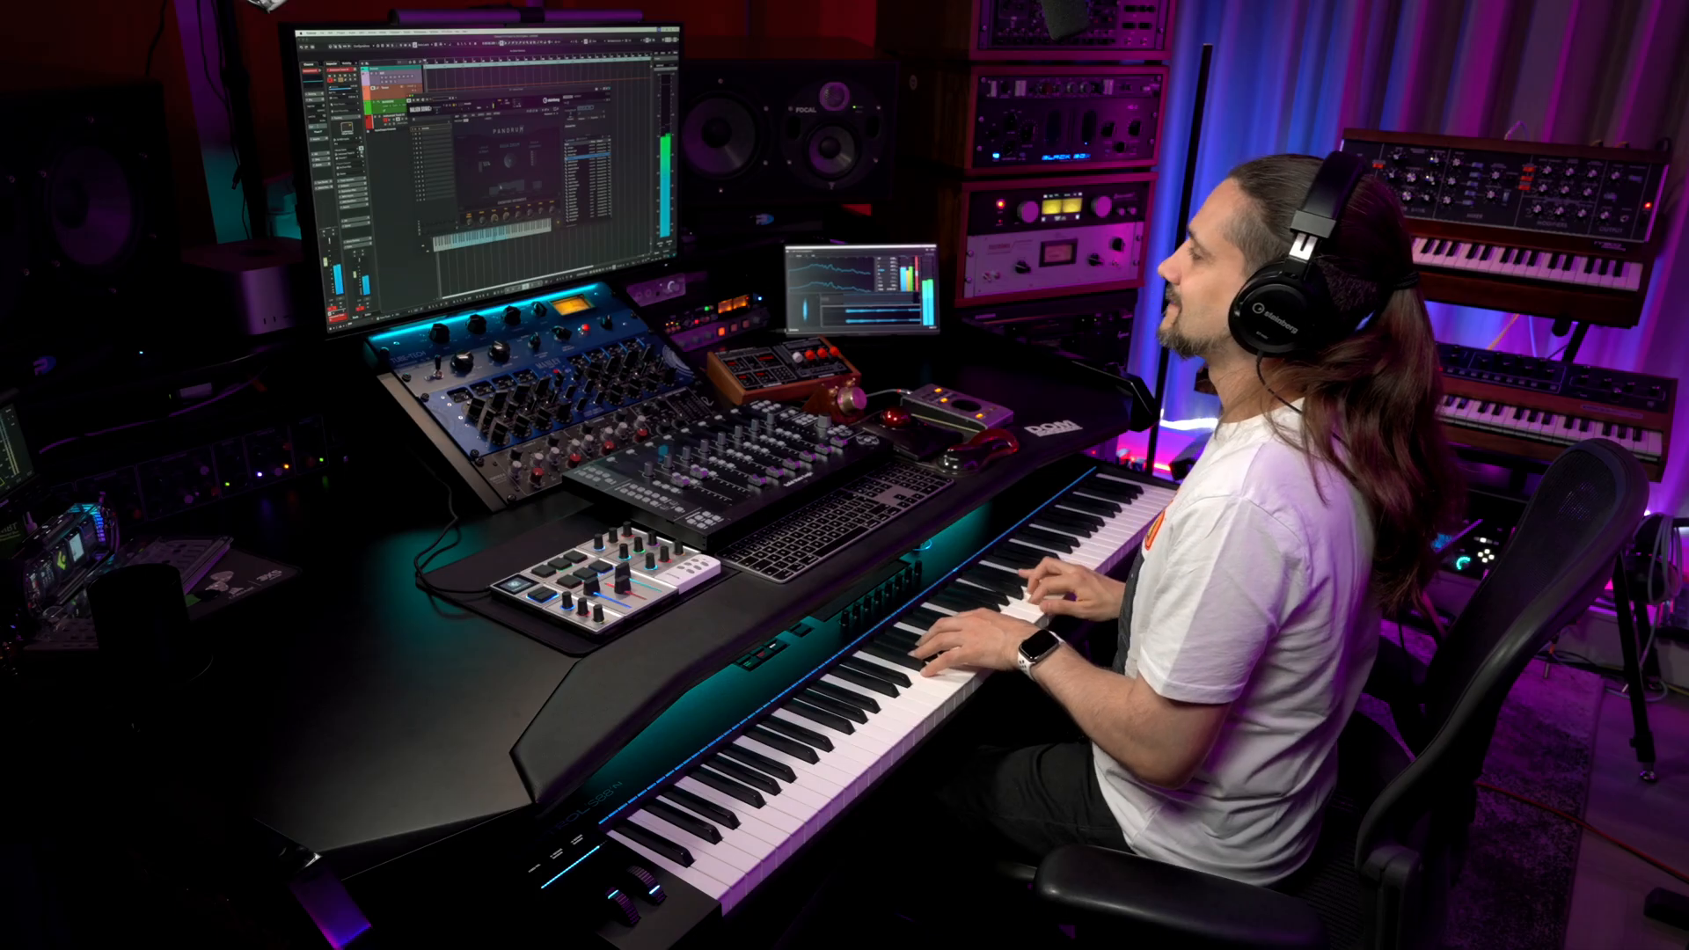